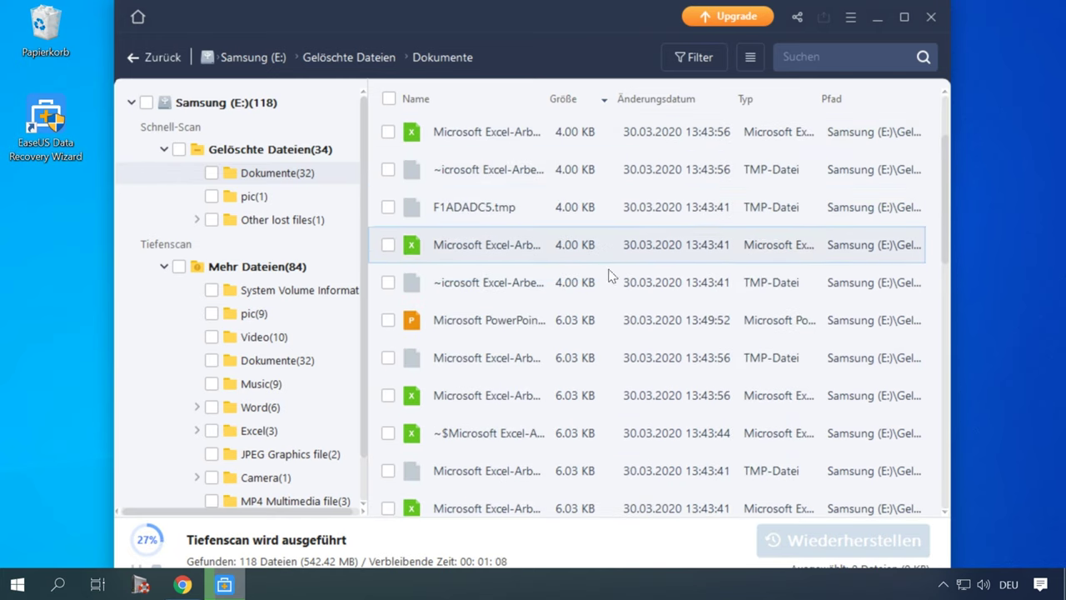
- Preview the deleted Word document "Wie entfernt man den Schreibschutz…" in the Dokumente folder, read through it and close the preview
{"action": "scroll", "coordinate": [516, 334], "scroll_direction": "down", "scroll_amount": 2}
{"action": "scroll", "coordinate": [511, 306], "scroll_direction": "down", "scroll_amount": 4}
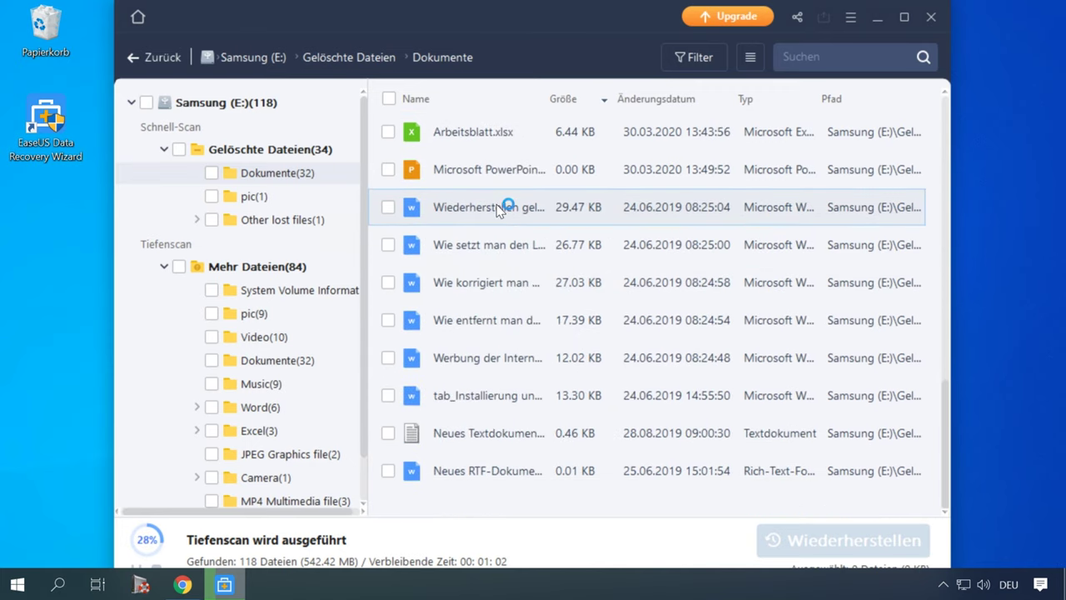
{"action": "double_click", "coordinate": [426, 325]}
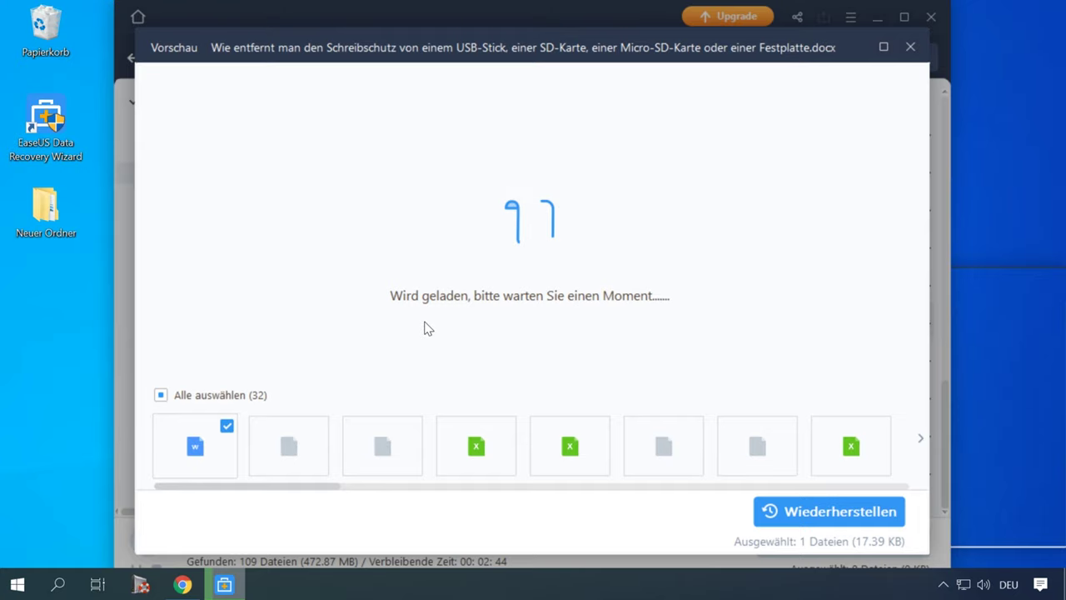
{"action": "scroll", "coordinate": [425, 323], "scroll_direction": "down", "scroll_amount": 10}
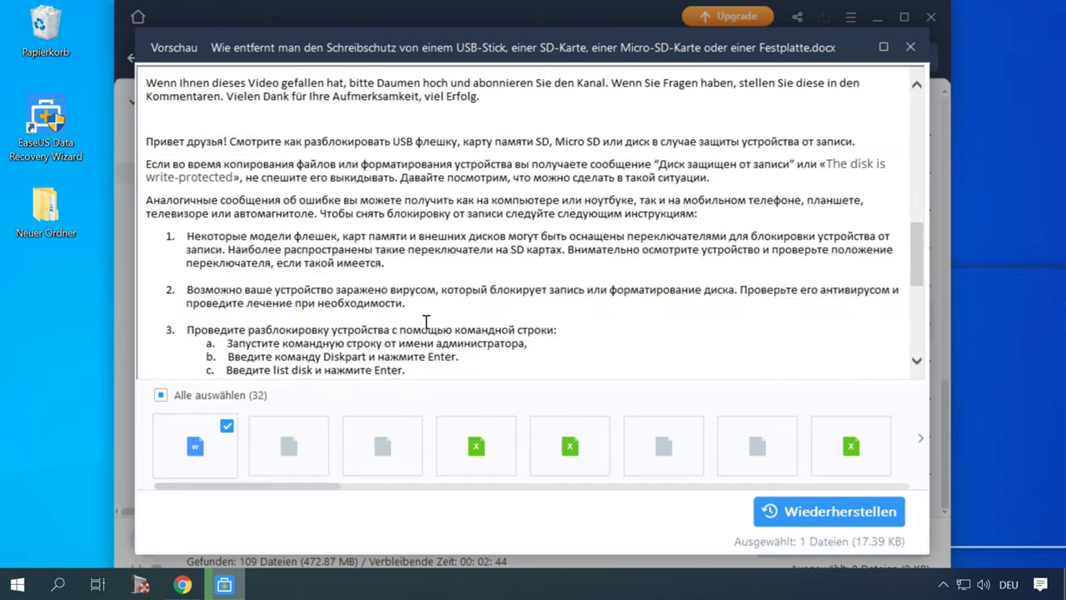
{"action": "scroll", "coordinate": [426, 323], "scroll_direction": "up", "scroll_amount": 10}
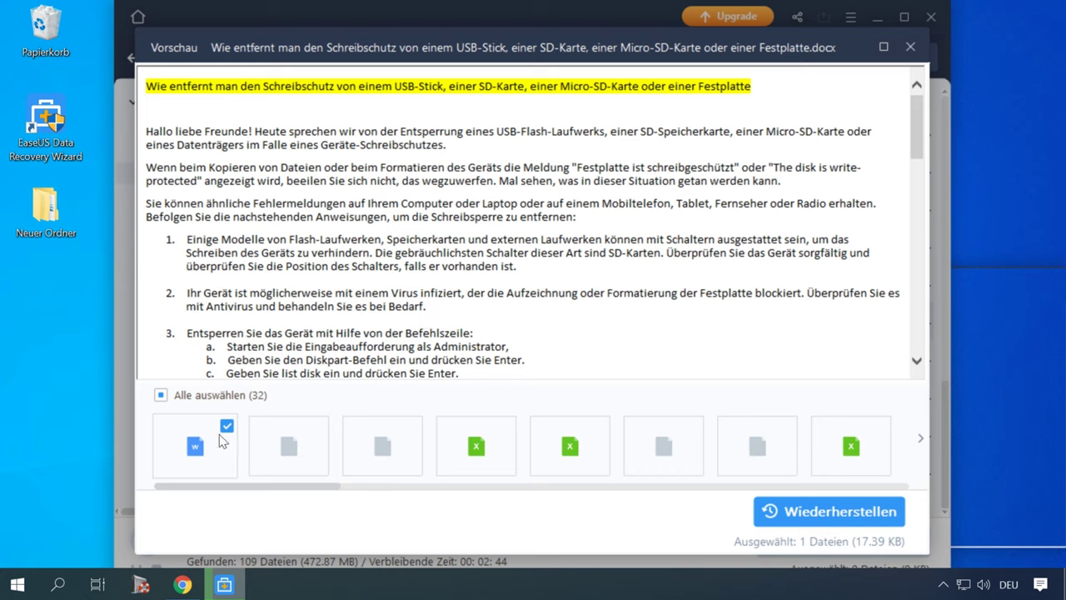
{"action": "left_click", "coordinate": [913, 50]}
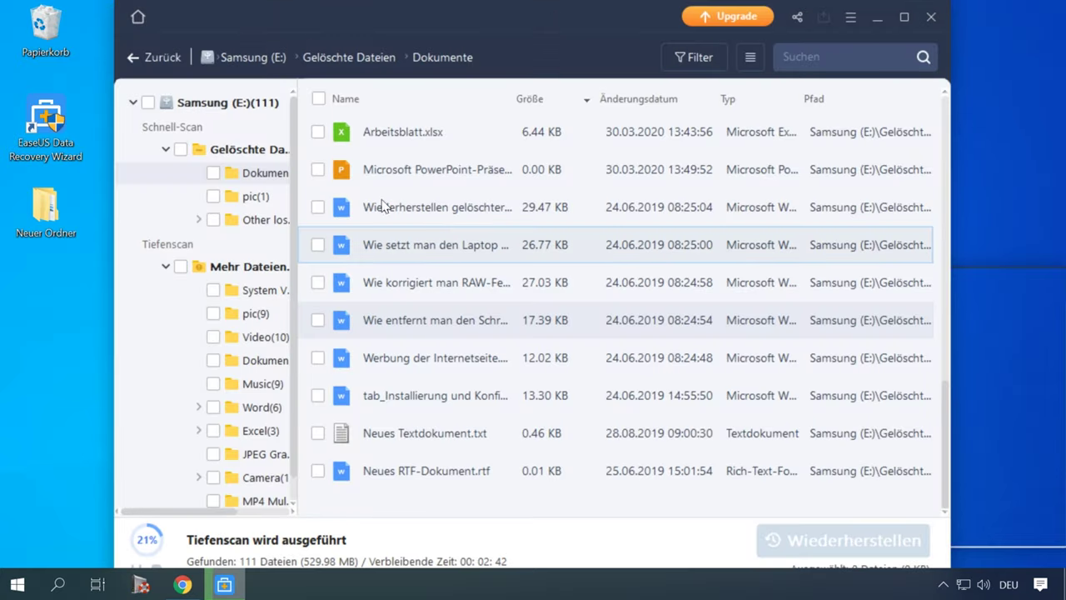
- Mark all files of the Dokumente folder under Gelöschte Dateien for recovery and widen the folder tree
{"action": "left_click", "coordinate": [318, 357]}
{"action": "left_click", "coordinate": [317, 320]}
{"action": "left_click", "coordinate": [317, 283]}
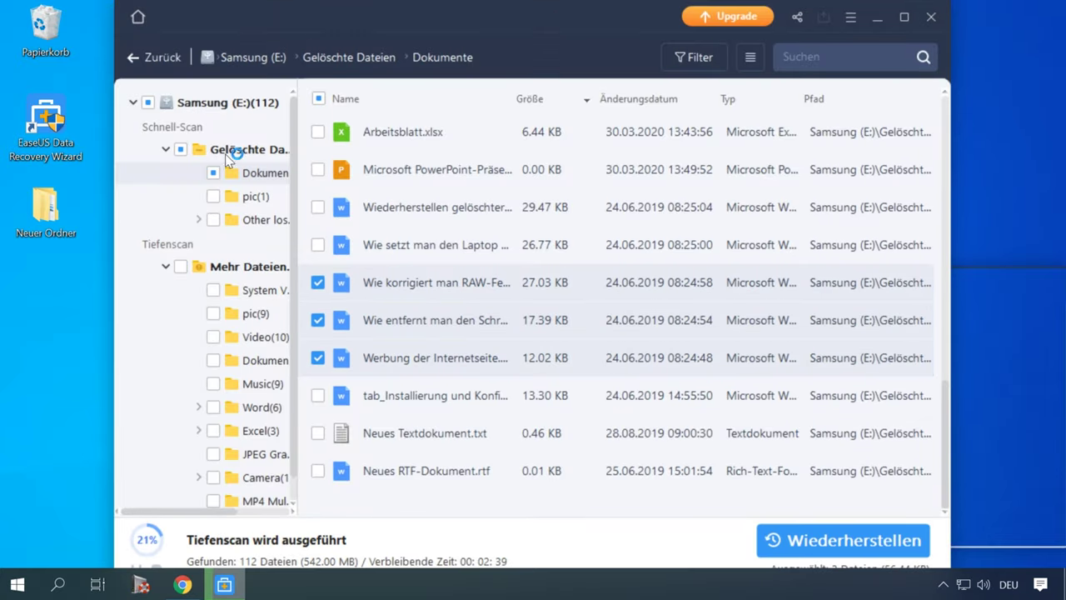
{"action": "left_click", "coordinate": [215, 174]}
{"action": "left_click", "coordinate": [214, 175]}
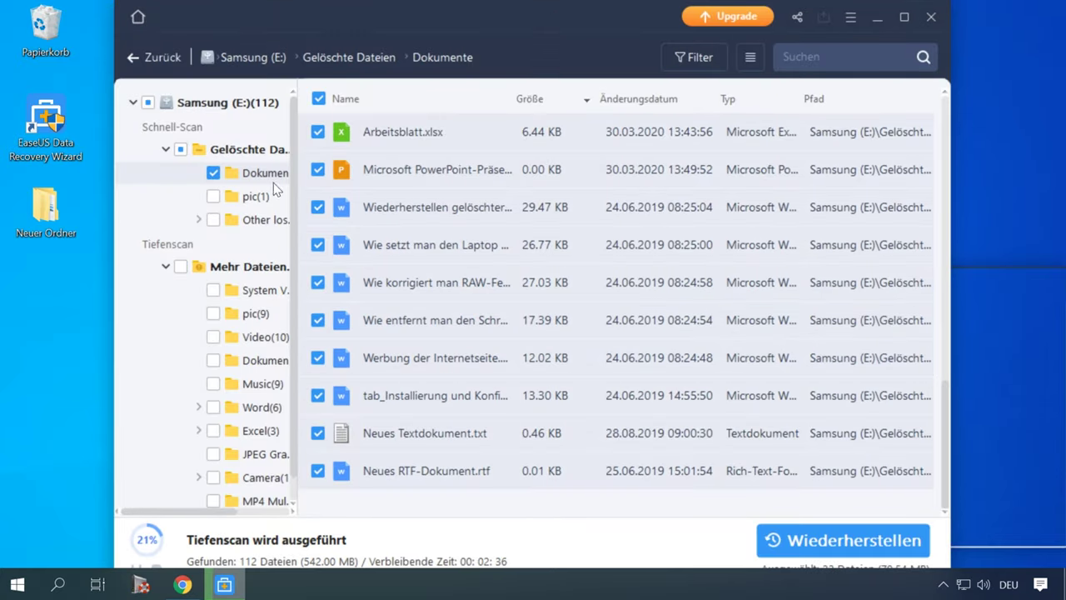
{"action": "left_click_drag", "start_coordinate": [361, 194], "coordinate": [358, 196]}
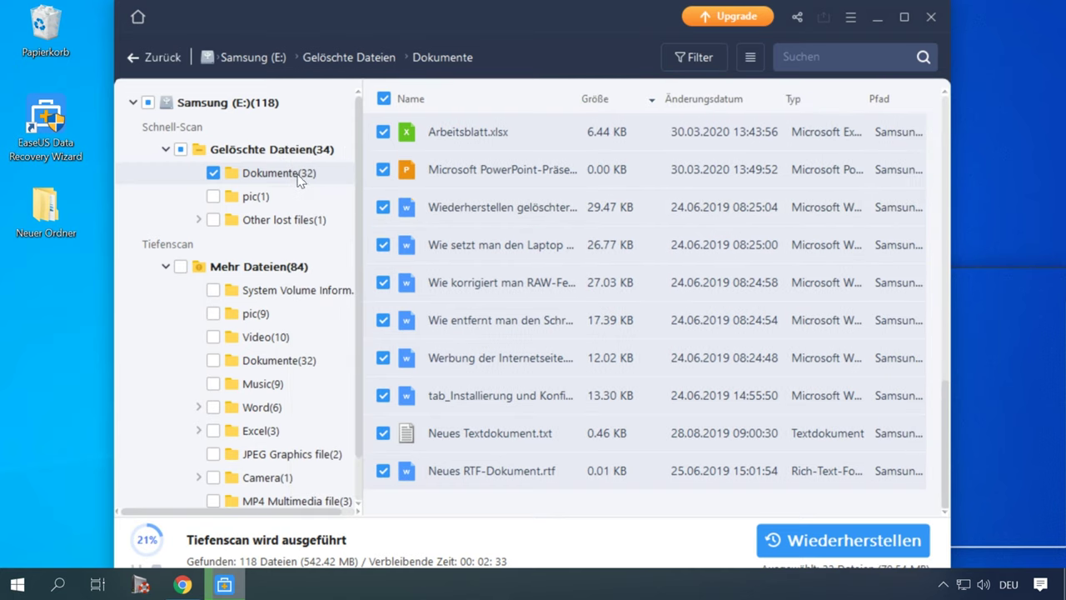
- Recover the marked files into the desktop folder Neuer Ordner
{"action": "left_click", "coordinate": [852, 541]}
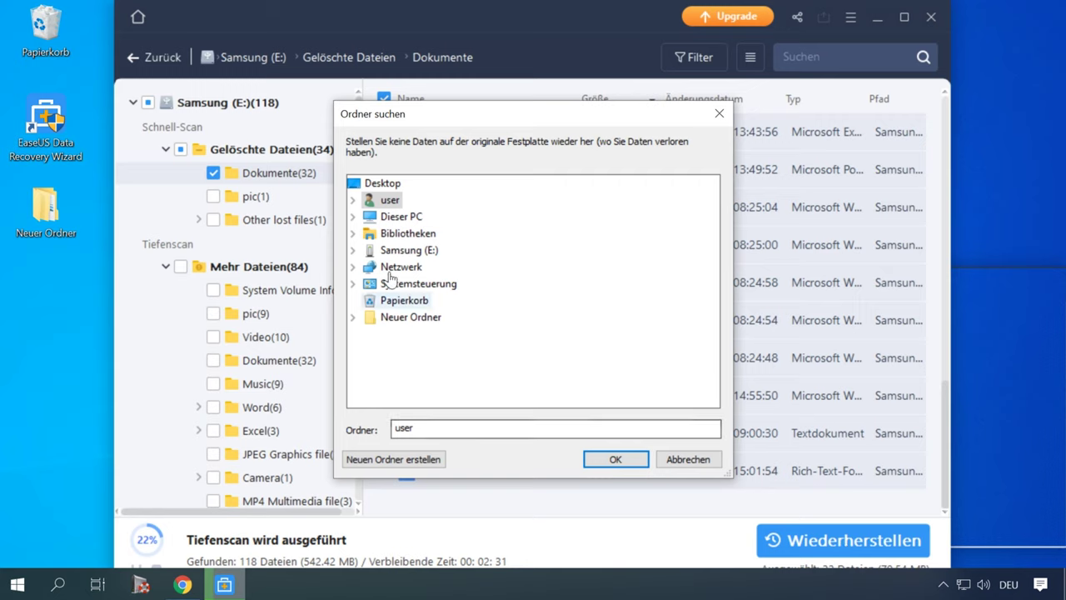
{"action": "left_click", "coordinate": [409, 318]}
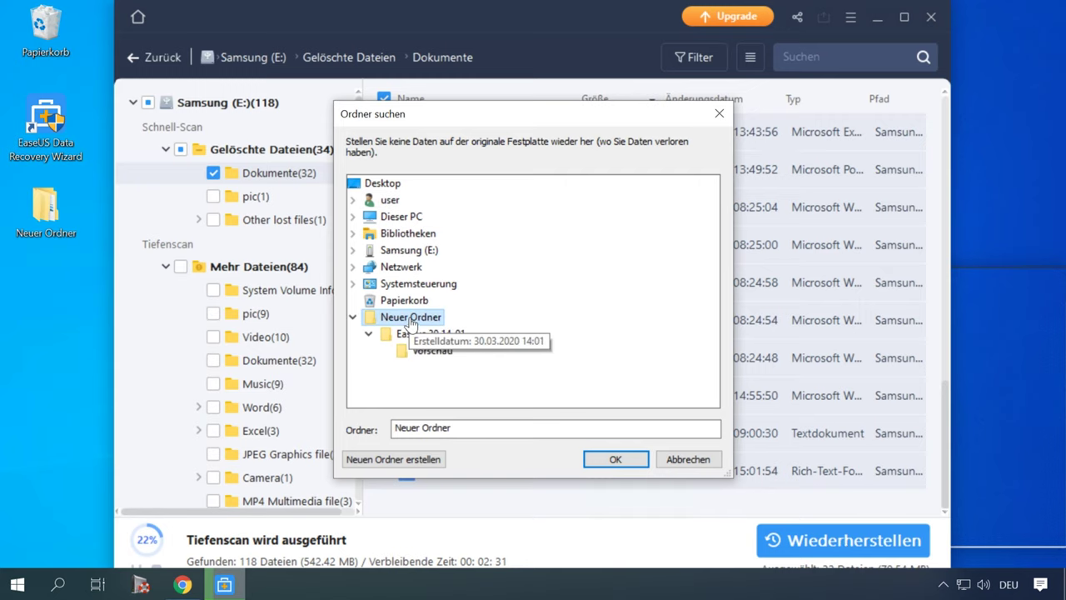
{"action": "left_click", "coordinate": [623, 459]}
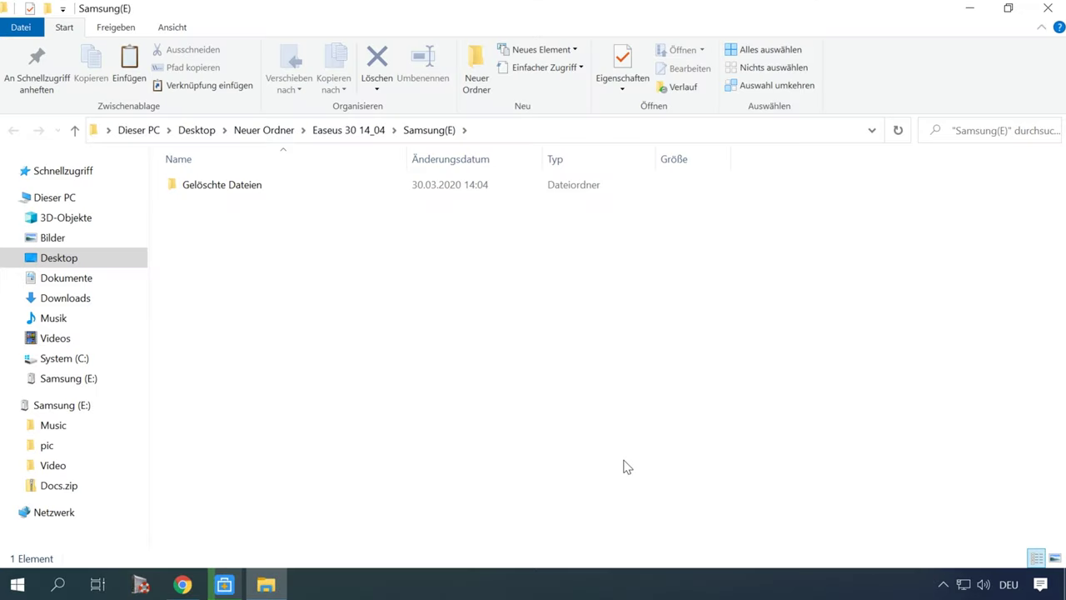
- Open the recovered Dokumente folder inside Gelöschte Dateien and look through its files
{"action": "double_click", "coordinate": [227, 190]}
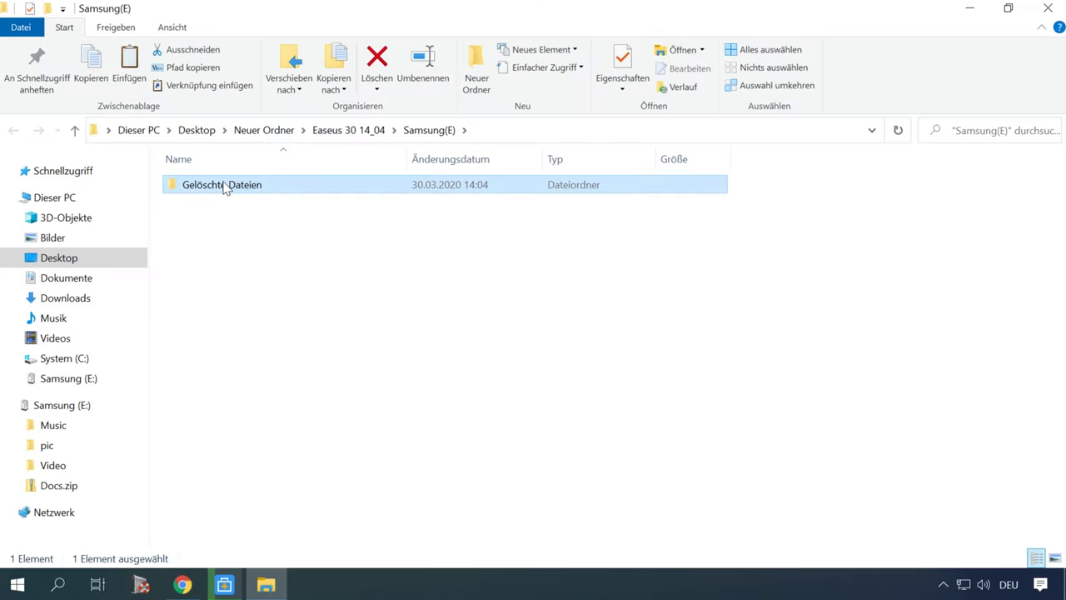
{"action": "double_click", "coordinate": [215, 188]}
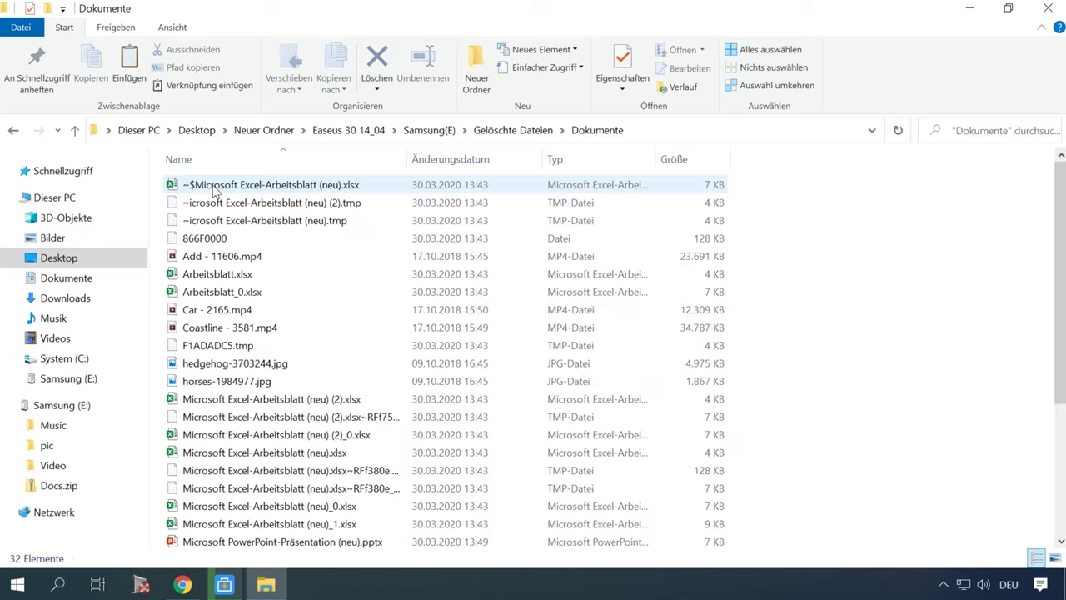
{"action": "scroll", "coordinate": [253, 350], "scroll_direction": "down", "scroll_amount": 4}
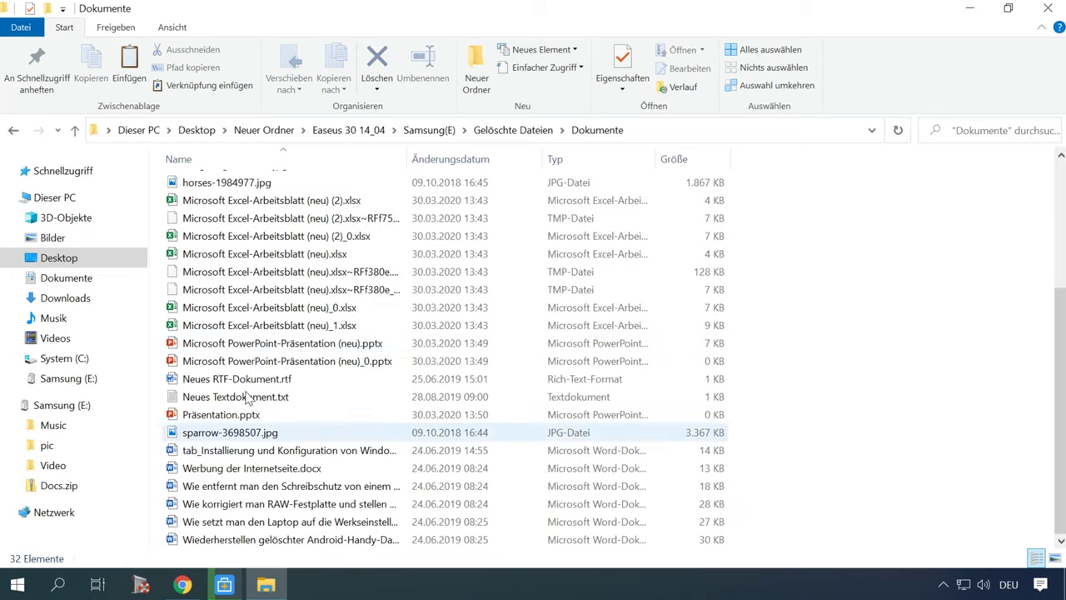
- Check the recovered Word documents "Wie korrigiert man RAW-Festplatte…" and "Wie setzt man den Laptop…" by opening and closing each
{"action": "double_click", "coordinate": [278, 505]}
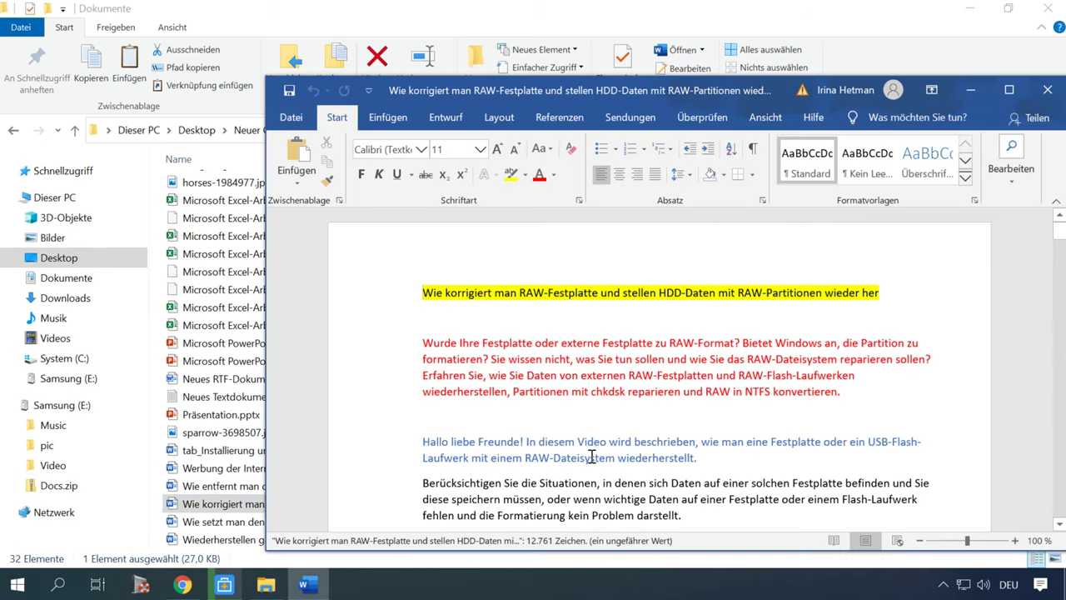
{"action": "key", "text": "alt+F4"}
{"action": "left_click", "coordinate": [222, 523]}
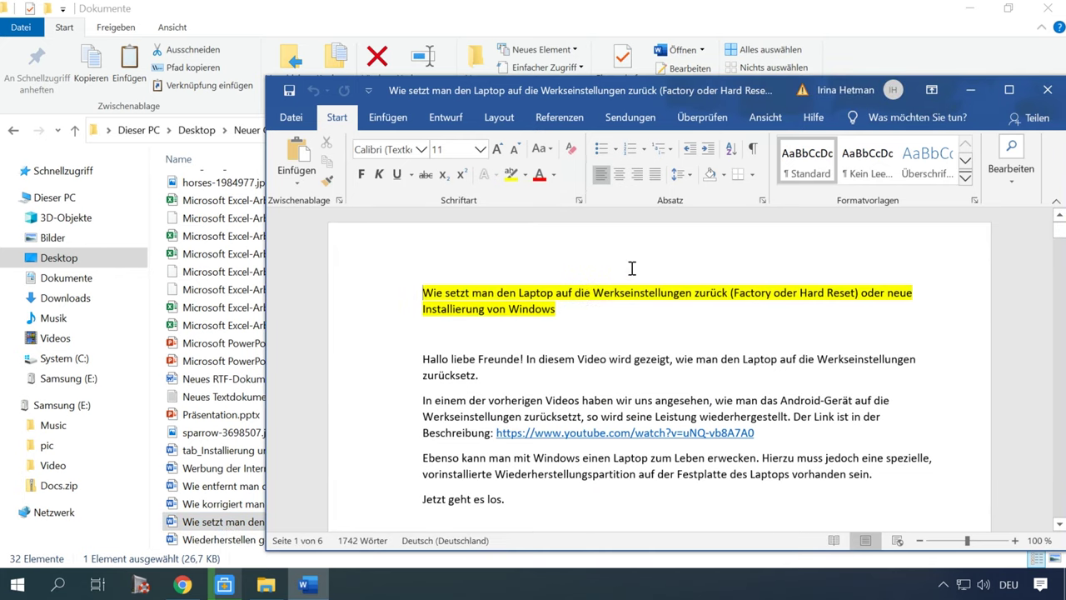
{"action": "left_click", "coordinate": [1048, 90]}
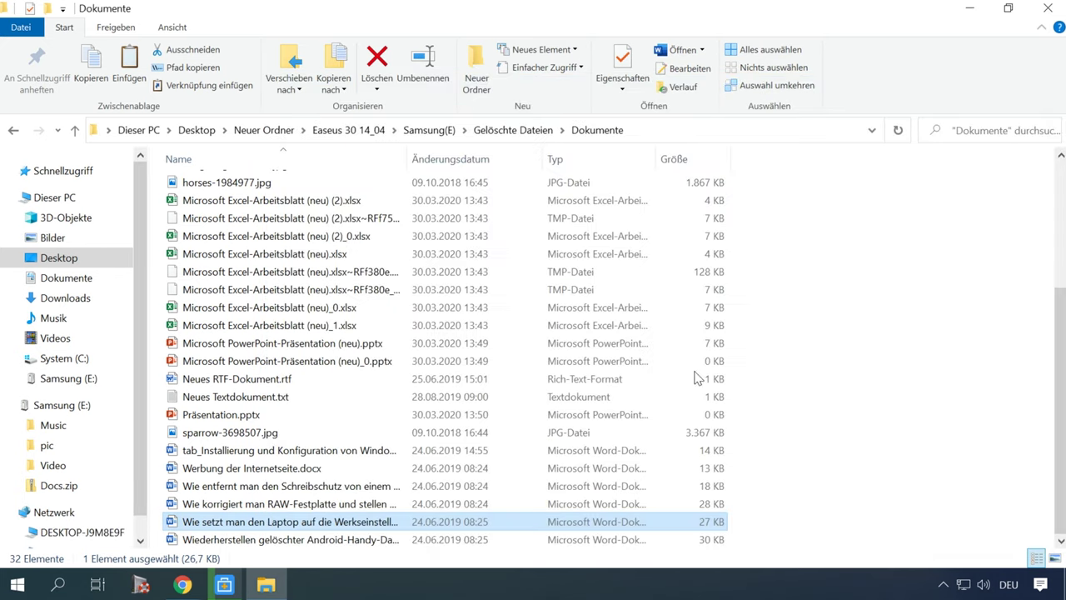
- Open the recovered Word document "Wie entfernt man den Schreibschutz…" and look through its contents
{"action": "double_click", "coordinate": [293, 488]}
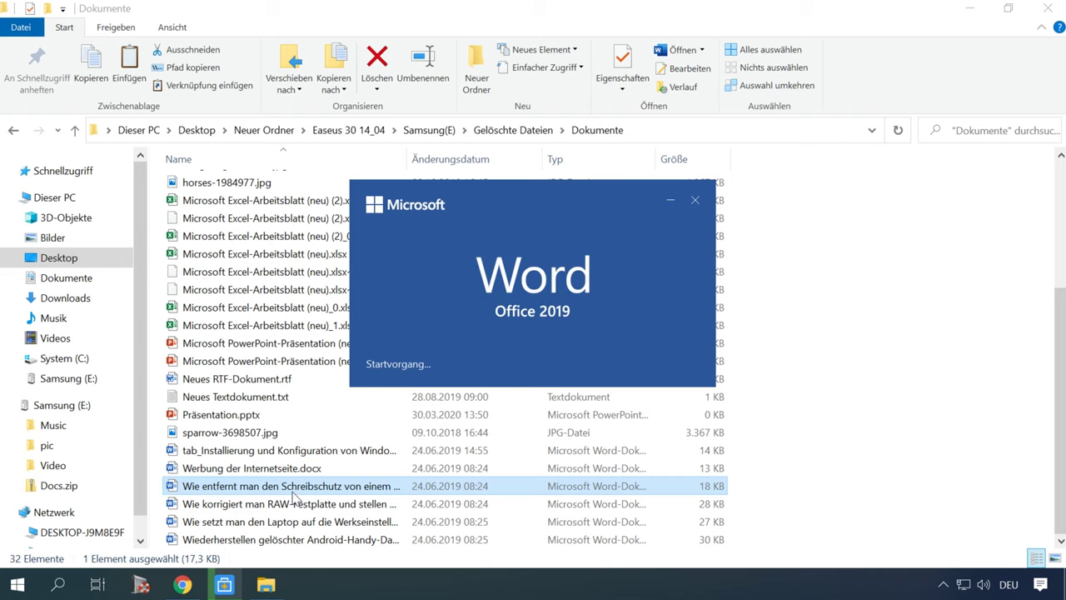
{"action": "scroll", "coordinate": [581, 460], "scroll_direction": "down", "scroll_amount": 8}
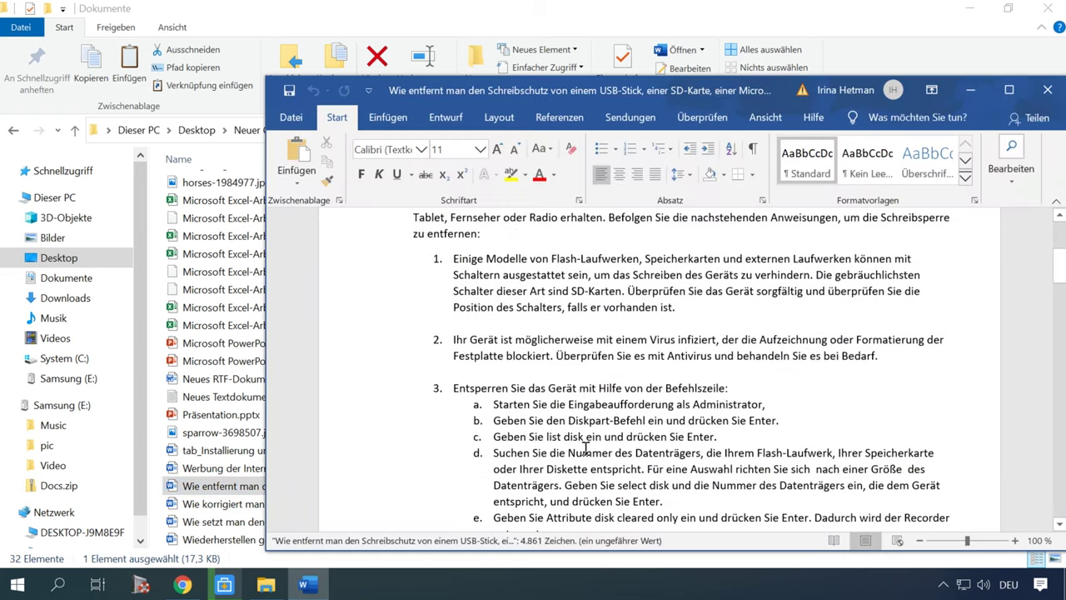
{"action": "scroll", "coordinate": [587, 450], "scroll_direction": "up", "scroll_amount": 8}
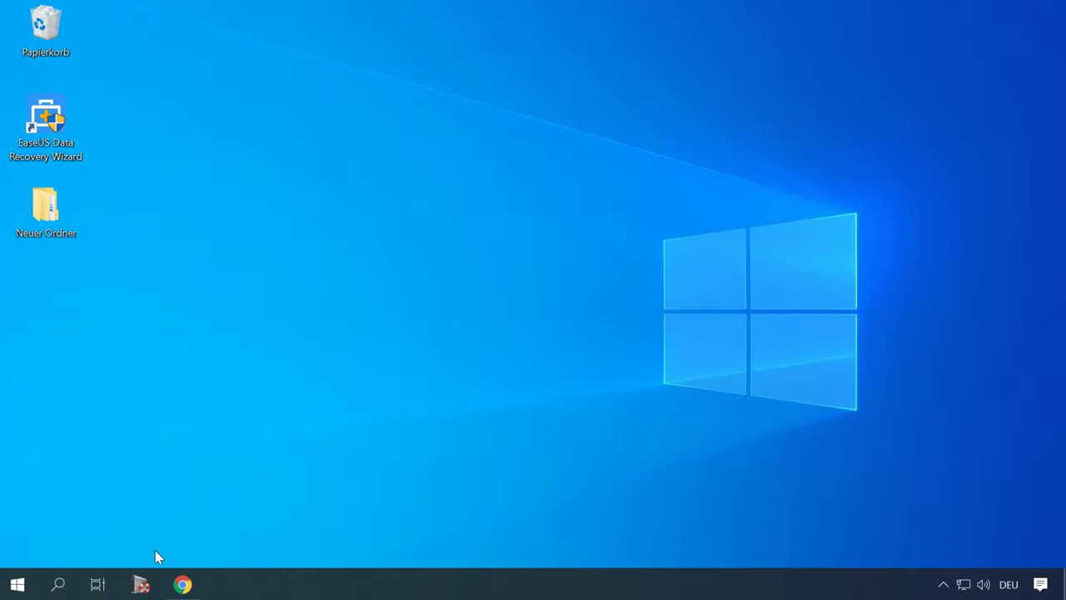
- Start Hetman Partition Recovery and run a quick scan (Schneller Scan) of the Samsung (E:) drive
{"action": "left_click", "coordinate": [139, 585]}
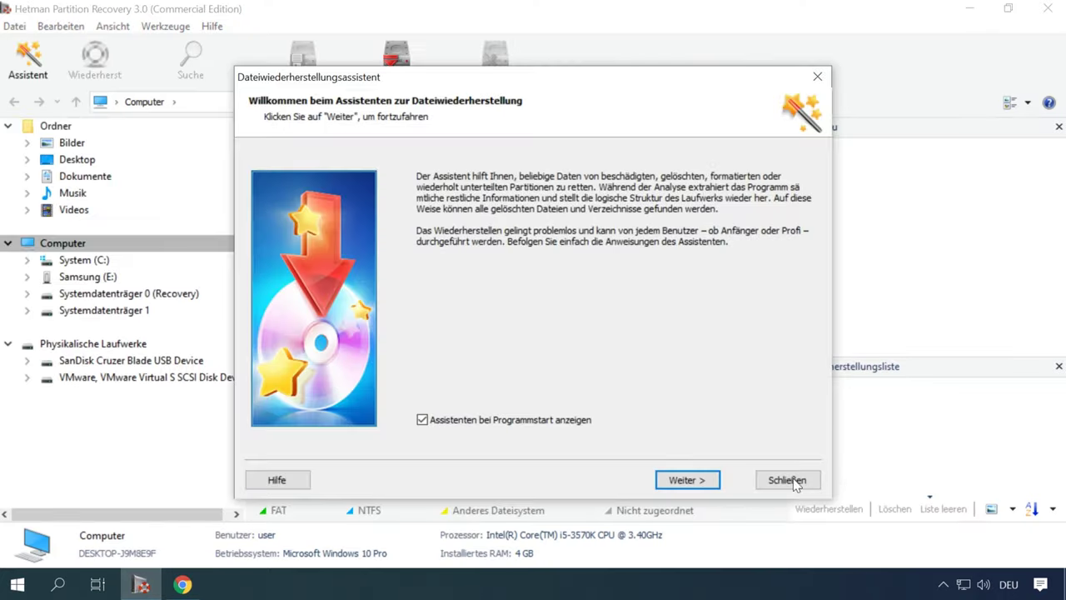
{"action": "left_click", "coordinate": [788, 481]}
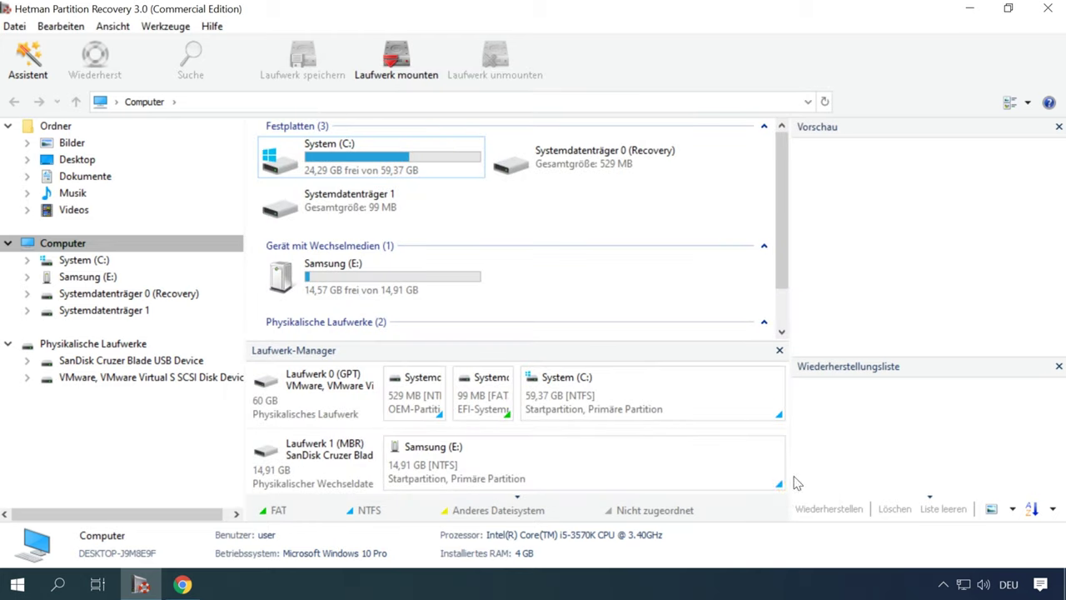
{"action": "double_click", "coordinate": [91, 280]}
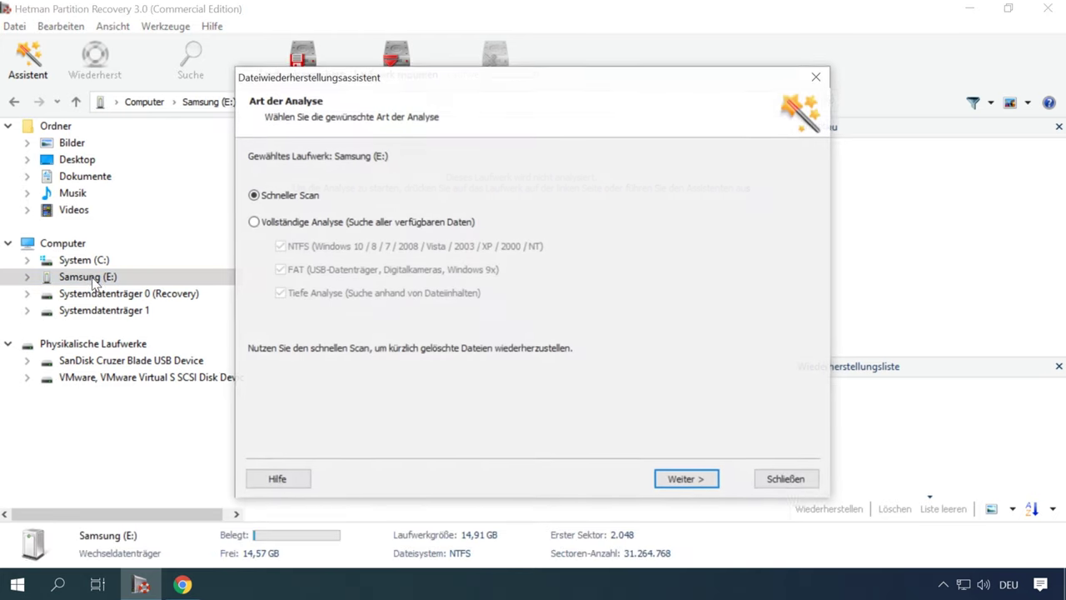
{"action": "left_click", "coordinate": [676, 483]}
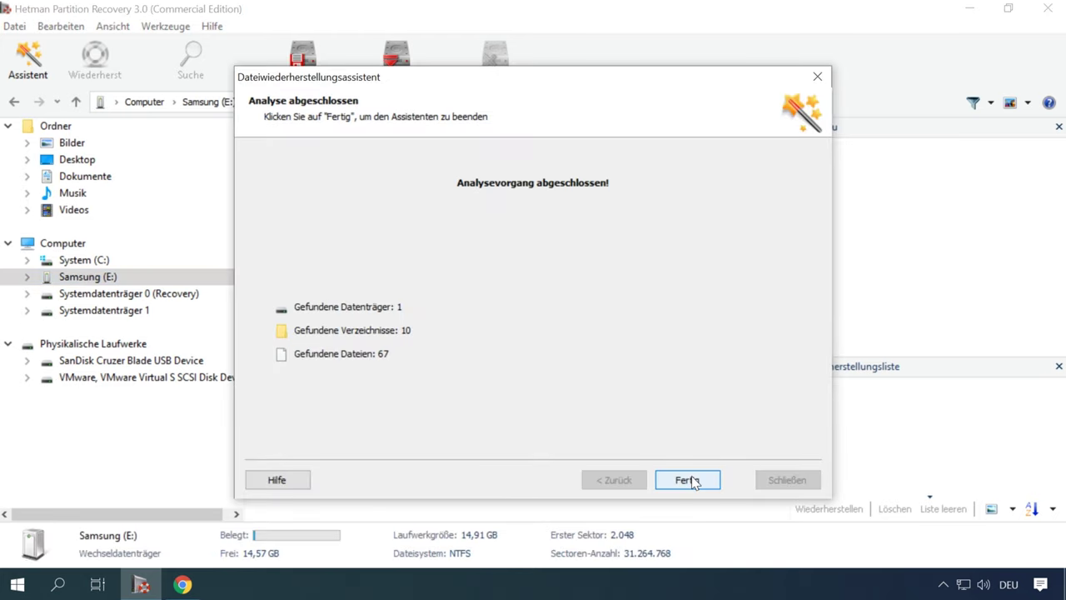
{"action": "left_click", "coordinate": [694, 482]}
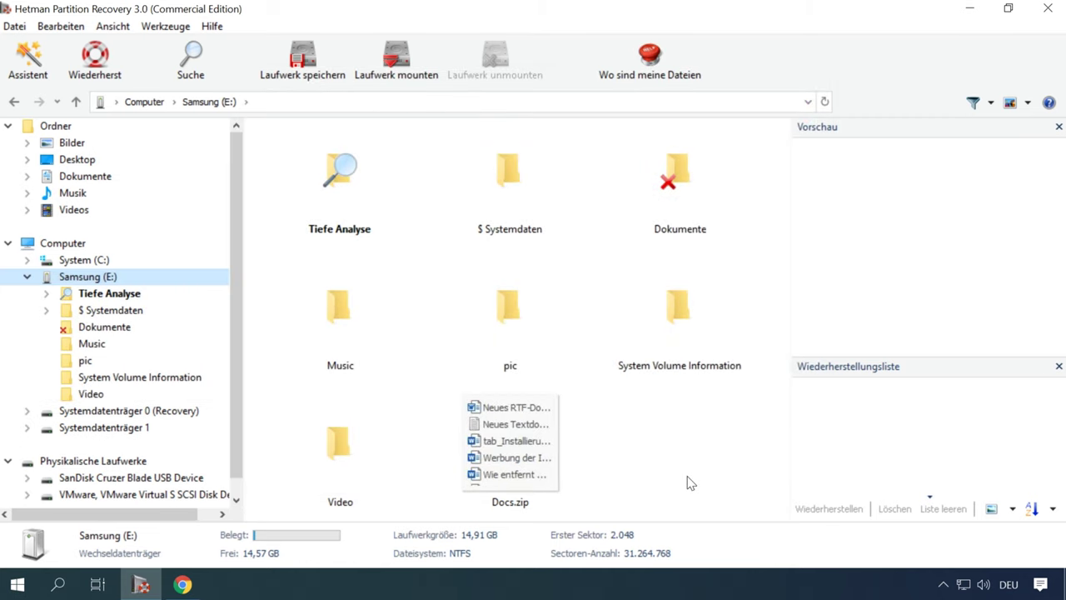
- Preview deleted Word documents in the Dokumente folder on Samsung (E:), including Werbung der Internetseite.docx and the Android-Handy-Daten document
{"action": "left_click", "coordinate": [104, 327]}
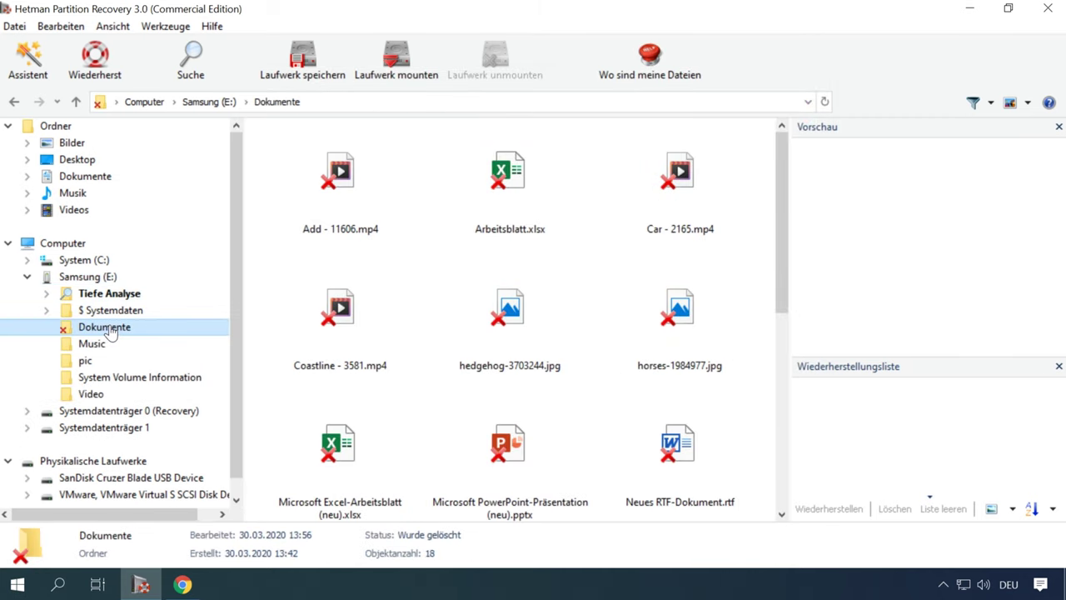
{"action": "scroll", "coordinate": [409, 214], "scroll_direction": "down", "scroll_amount": 5}
{"action": "left_click", "coordinate": [510, 310]}
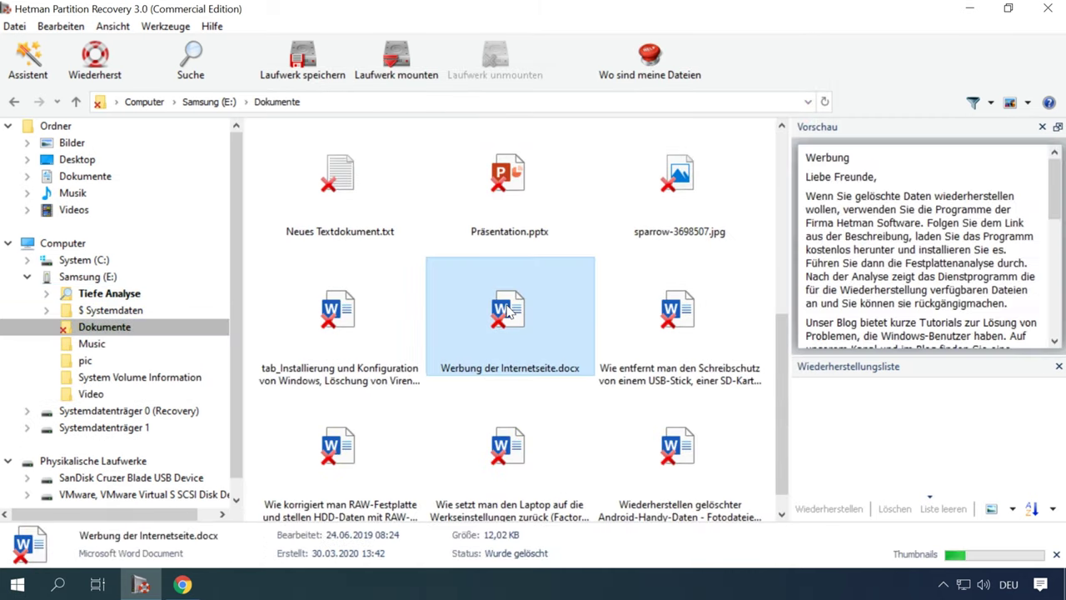
{"action": "left_click", "coordinate": [646, 393]}
{"action": "left_click", "coordinate": [683, 449]}
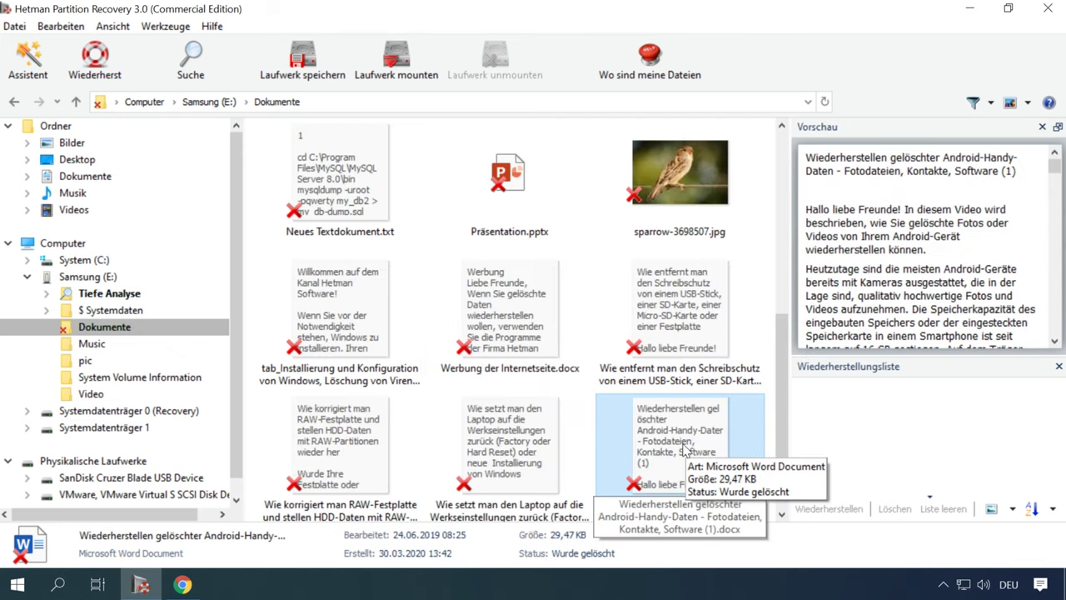
- Play the preview of the deleted video Coastline - 3581.mp4, skip ahead to two further positions and pause it
{"action": "scroll", "coordinate": [606, 443], "scroll_direction": "up", "scroll_amount": 5}
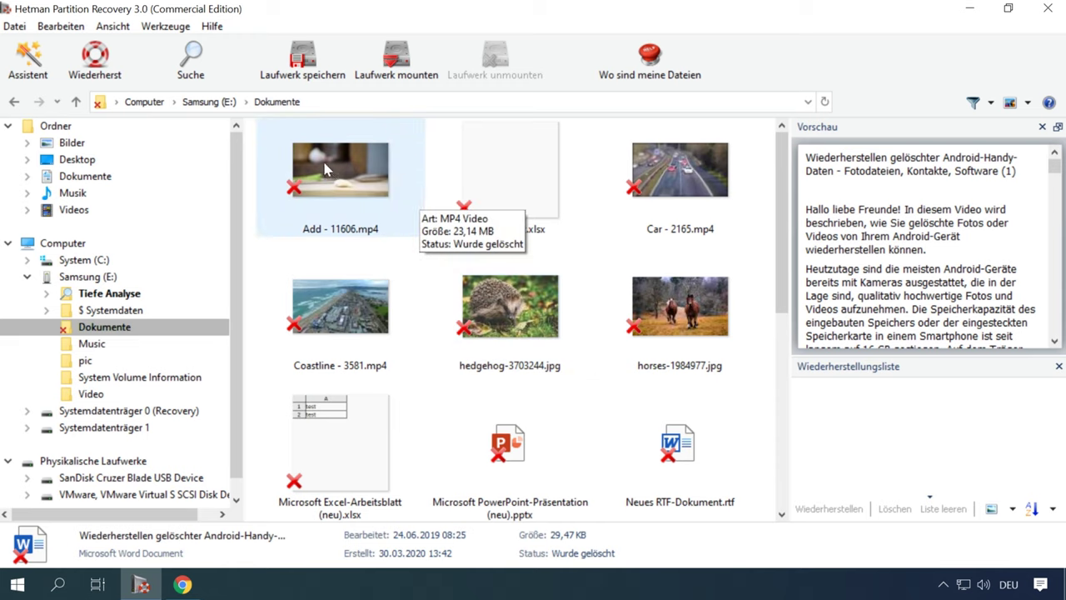
{"action": "left_click", "coordinate": [348, 310]}
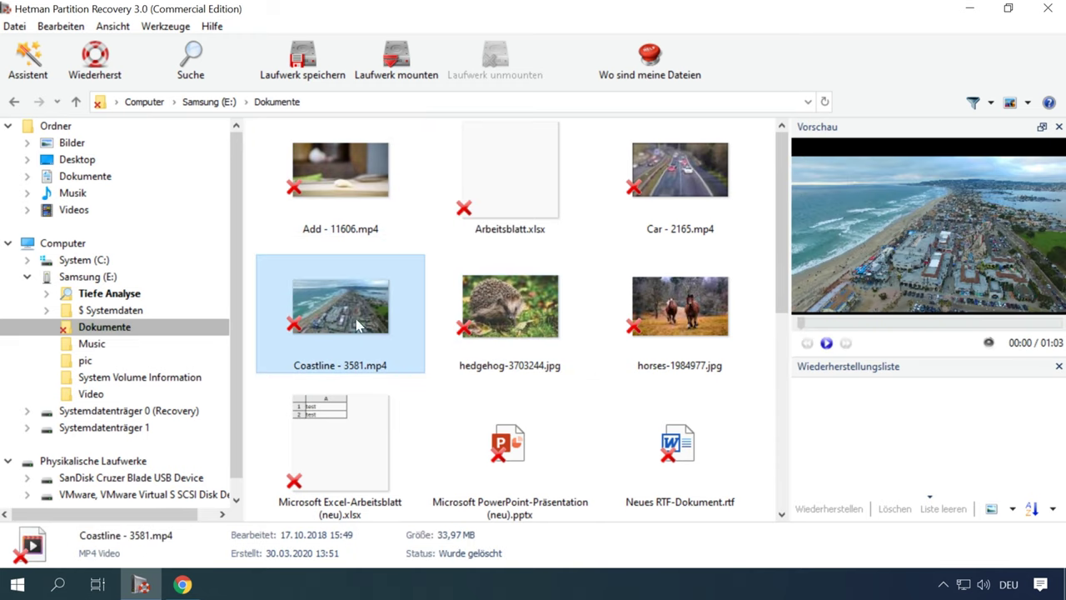
{"action": "left_click", "coordinate": [827, 343]}
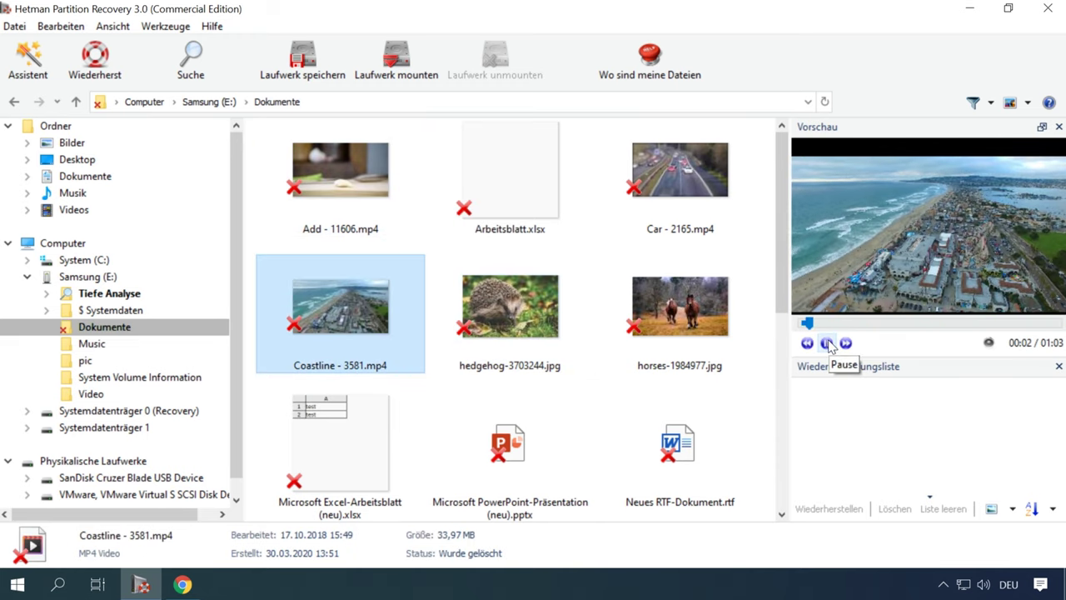
{"action": "left_click", "coordinate": [874, 324]}
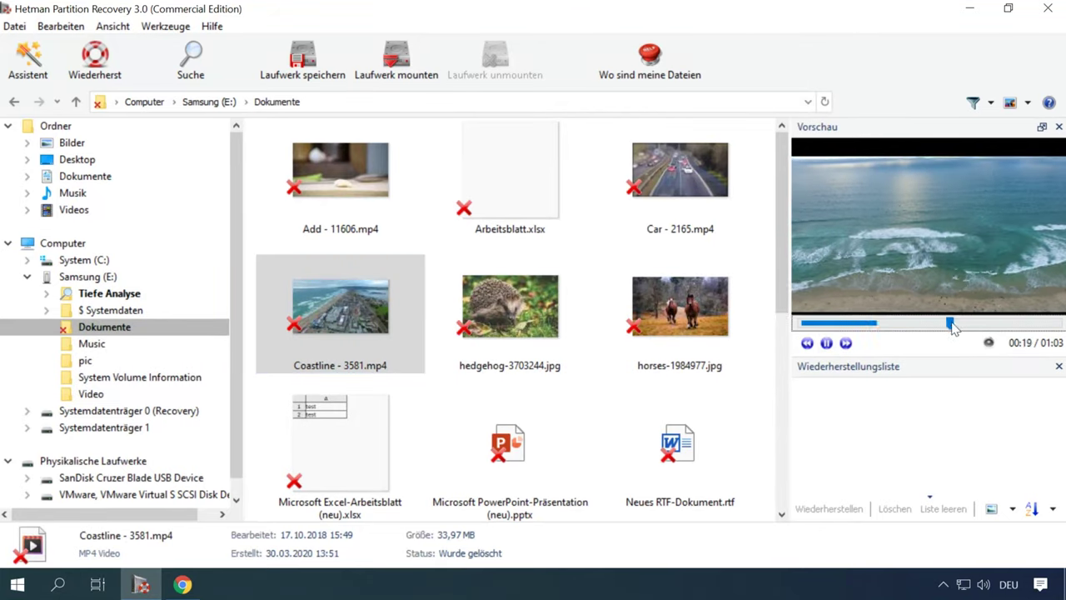
{"action": "left_click", "coordinate": [956, 324]}
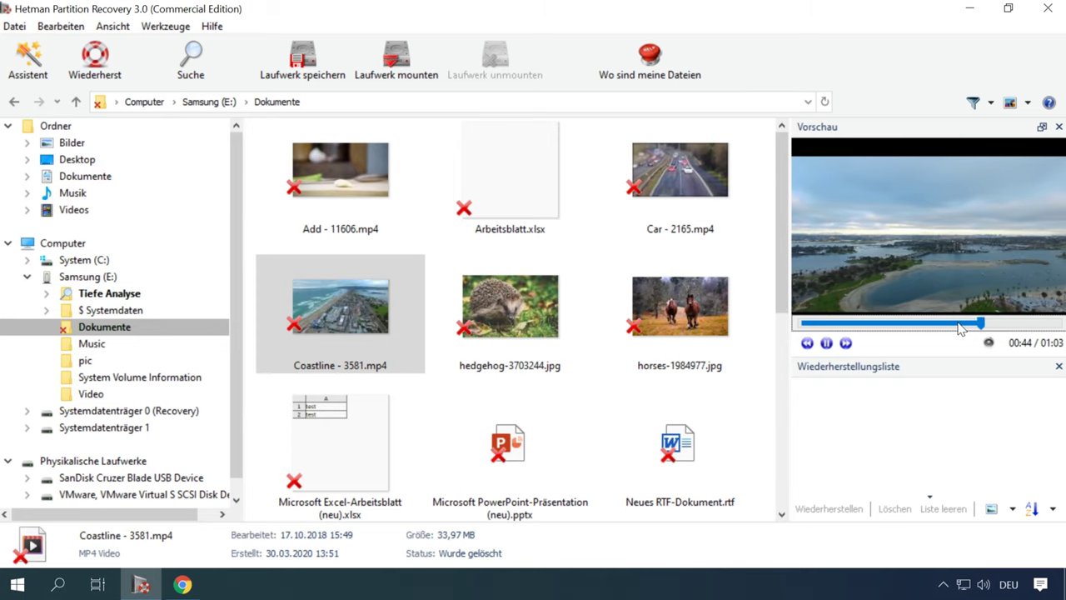
{"action": "left_click", "coordinate": [826, 342]}
- Add the six Word documents at the end of the deleted Dokumente folder to the recovery list and select Neues Textdokument.txt
{"action": "left_click_drag", "start_coordinate": [779, 285], "coordinate": [323, 203]}
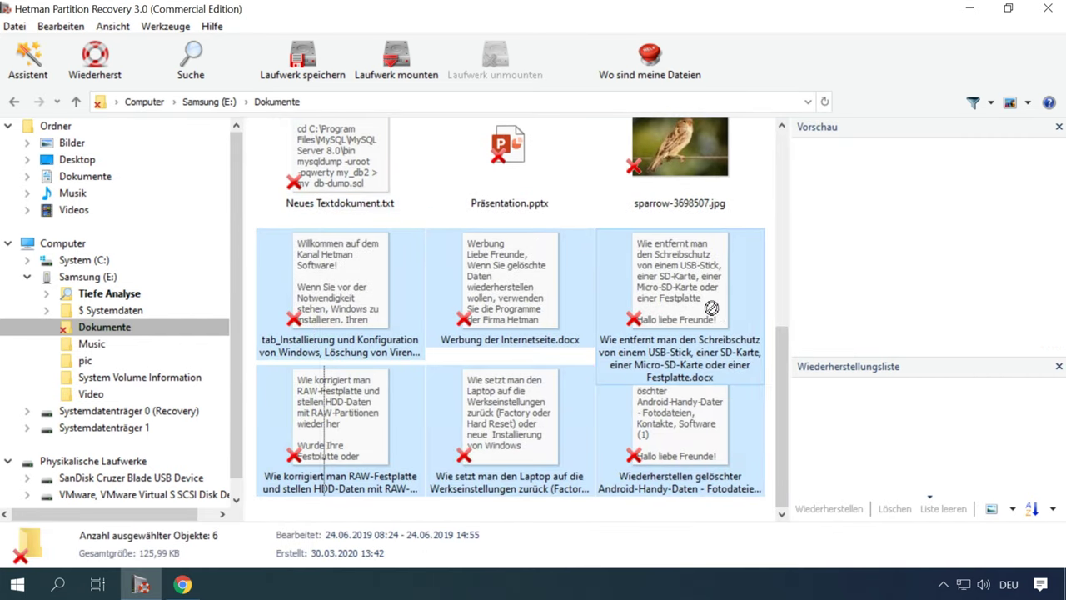
{"action": "left_click_drag", "start_coordinate": [901, 442], "coordinate": [902, 442]}
{"action": "left_click", "coordinate": [337, 204]}
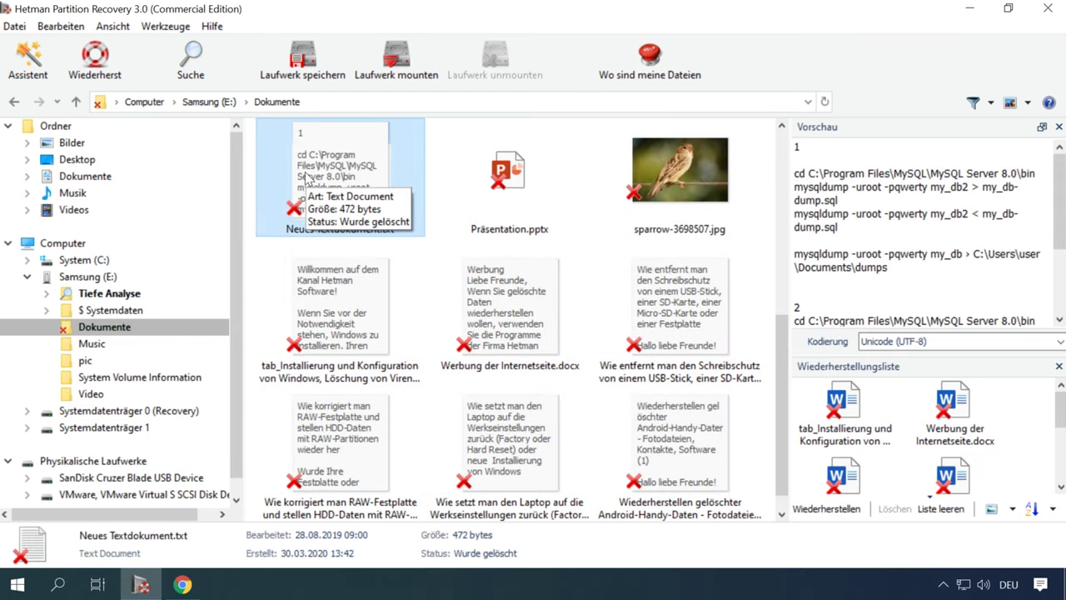
- Add Neues Textdokument.txt to the recovery list and show the list as a detailed table with name and type columns
{"action": "scroll", "coordinate": [876, 209], "scroll_direction": "down", "scroll_amount": 3}
{"action": "left_click_drag", "start_coordinate": [414, 221], "coordinate": [921, 459]}
{"action": "left_click_drag", "start_coordinate": [1061, 418], "coordinate": [1062, 481]}
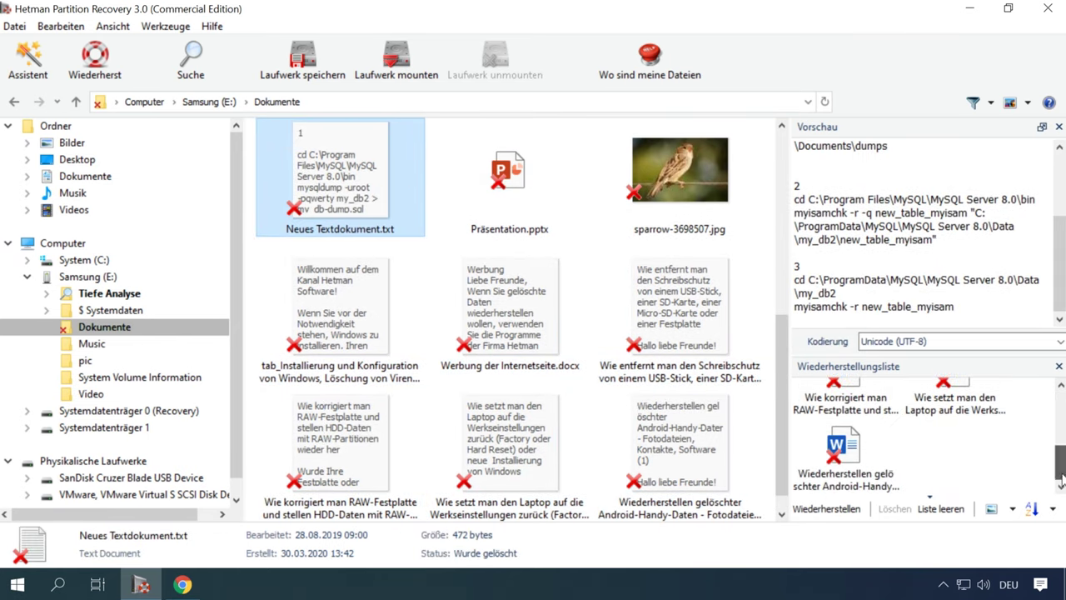
{"action": "left_click", "coordinate": [1013, 509]}
{"action": "left_click", "coordinate": [997, 490]}
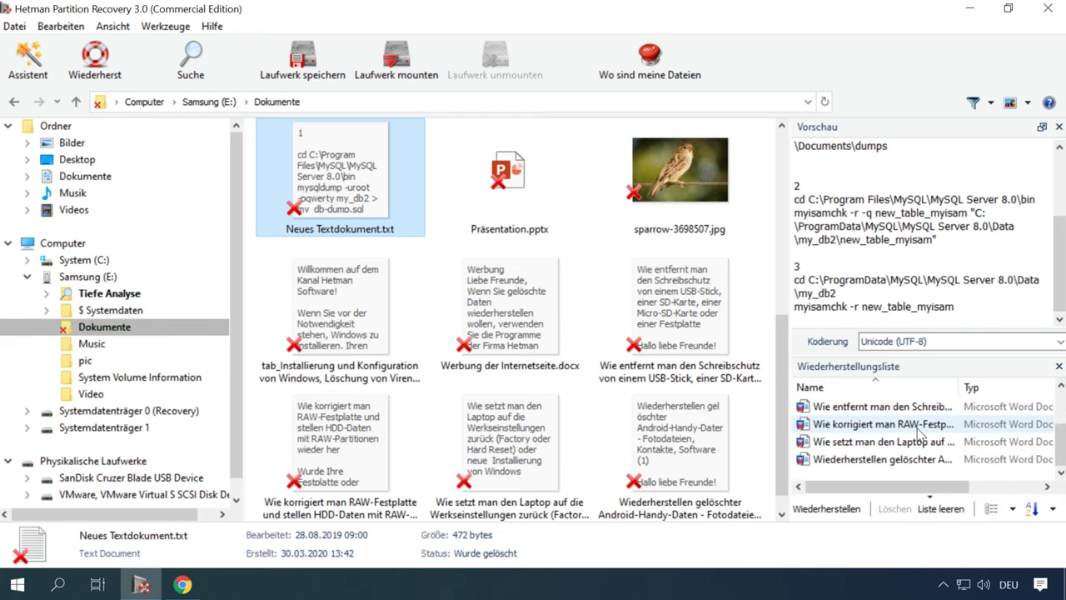
- Recover the listed files to the hard disk, saving them in a new desktop folder named hetman, and finish the recovery wizard
{"action": "left_click", "coordinate": [827, 509]}
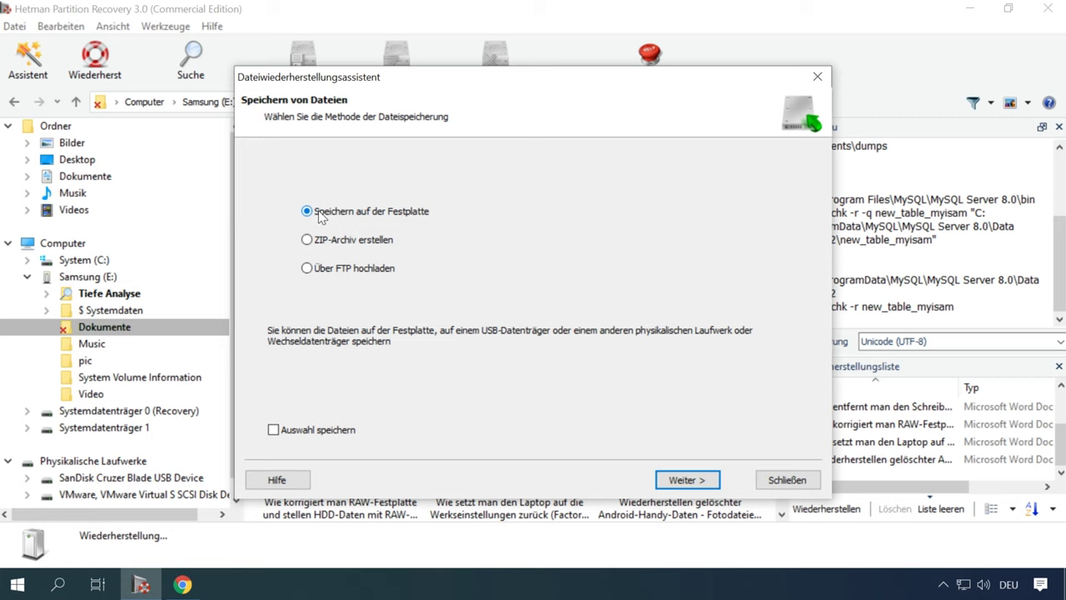
{"action": "left_click", "coordinate": [686, 480]}
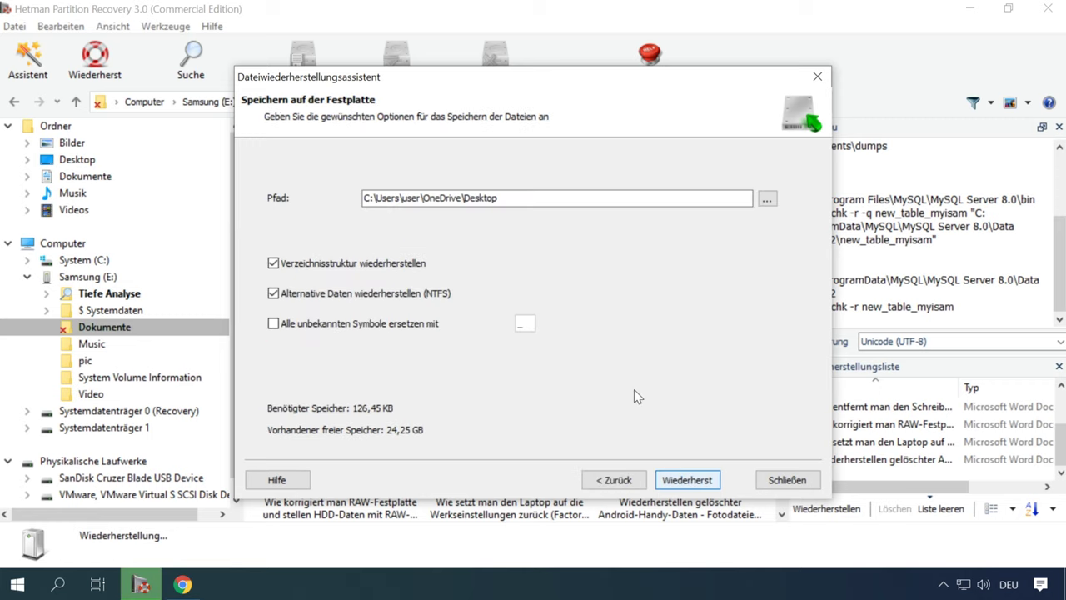
{"action": "left_click", "coordinate": [767, 200]}
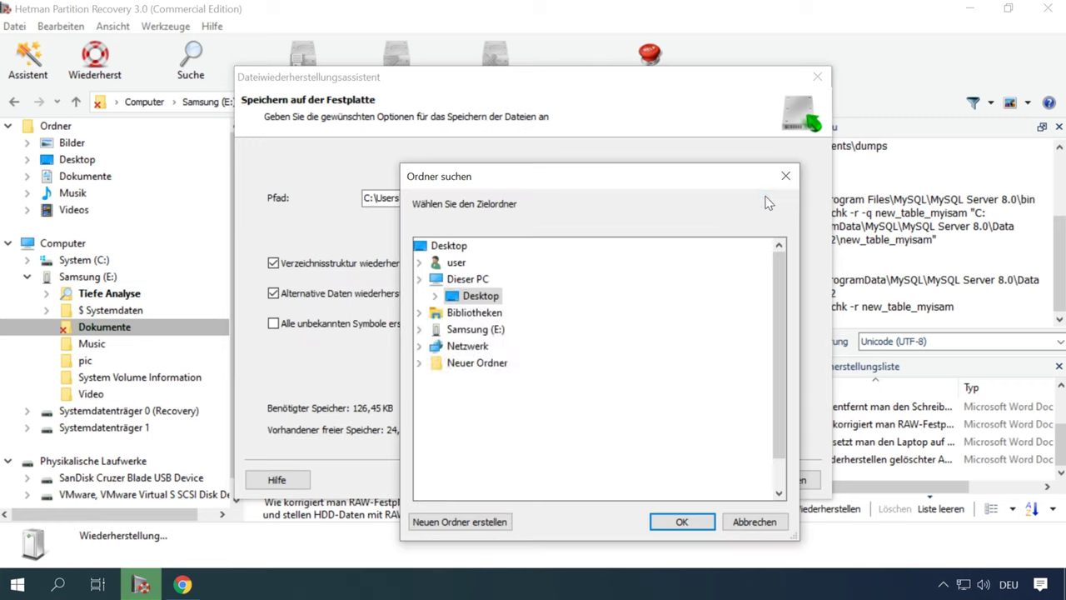
{"action": "left_click", "coordinate": [488, 521]}
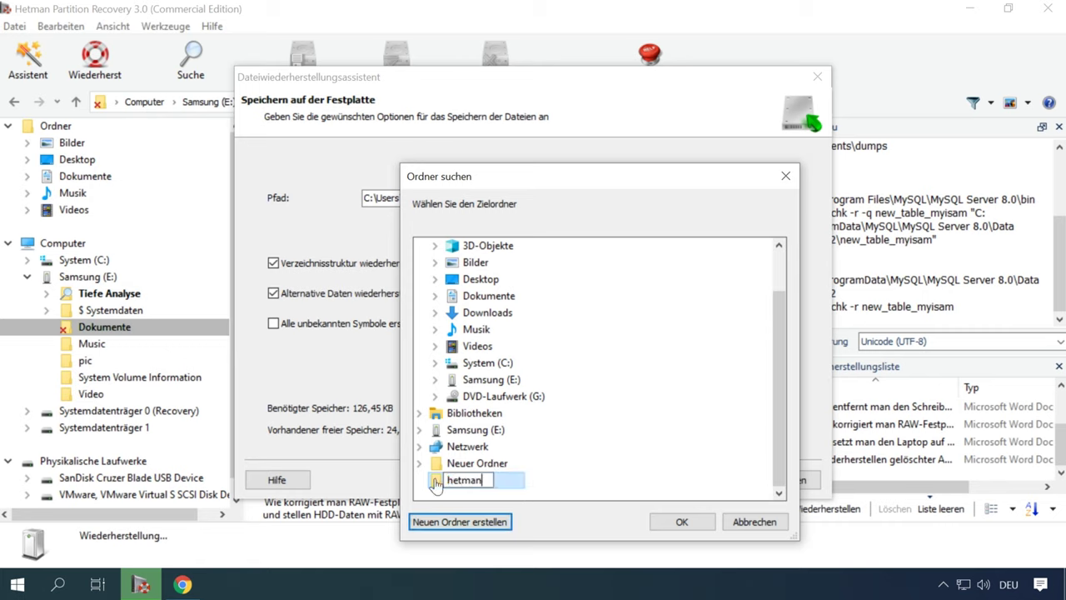
{"action": "type", "text": "hetman"}
{"action": "key", "text": "Return"}
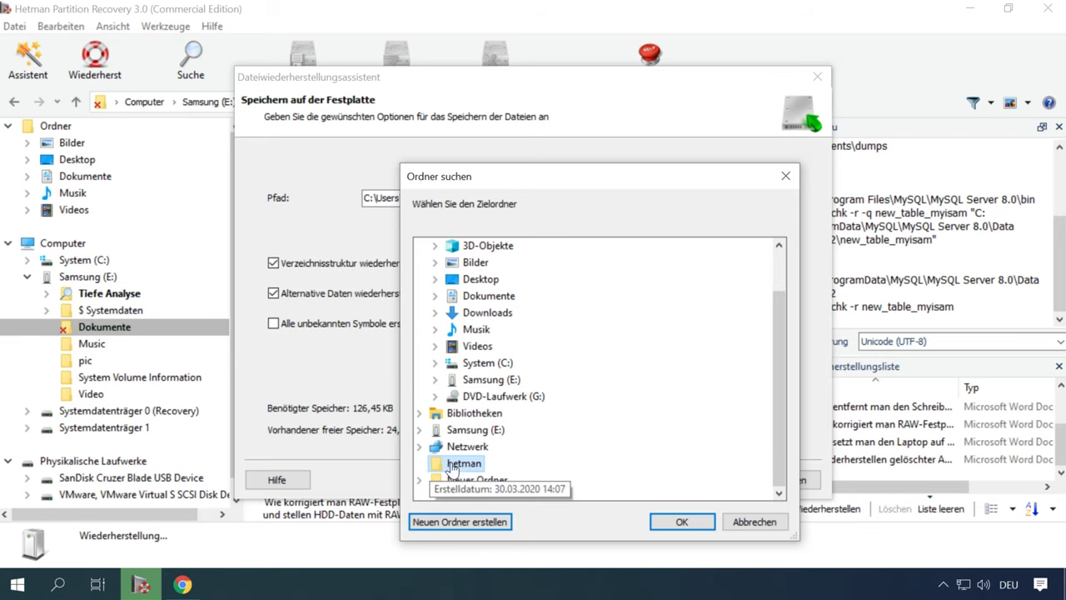
{"action": "left_click", "coordinate": [681, 522]}
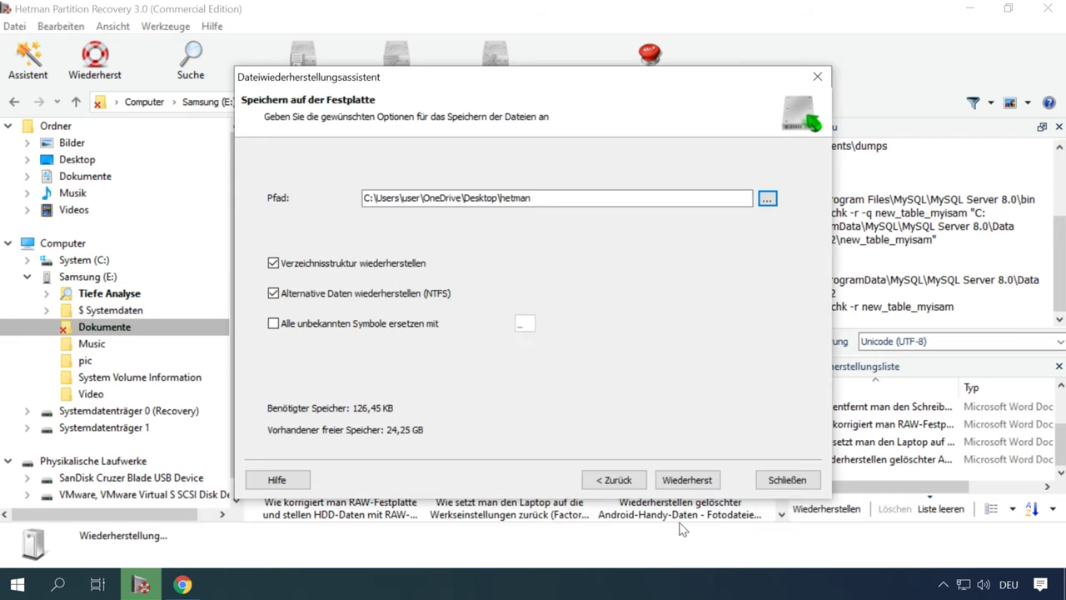
{"action": "left_click", "coordinate": [685, 481]}
{"action": "left_click", "coordinate": [686, 479]}
- Open the hetman folder on the desktop and check the recovered Word document about removing write protection, then close it
{"action": "left_click", "coordinate": [972, 9]}
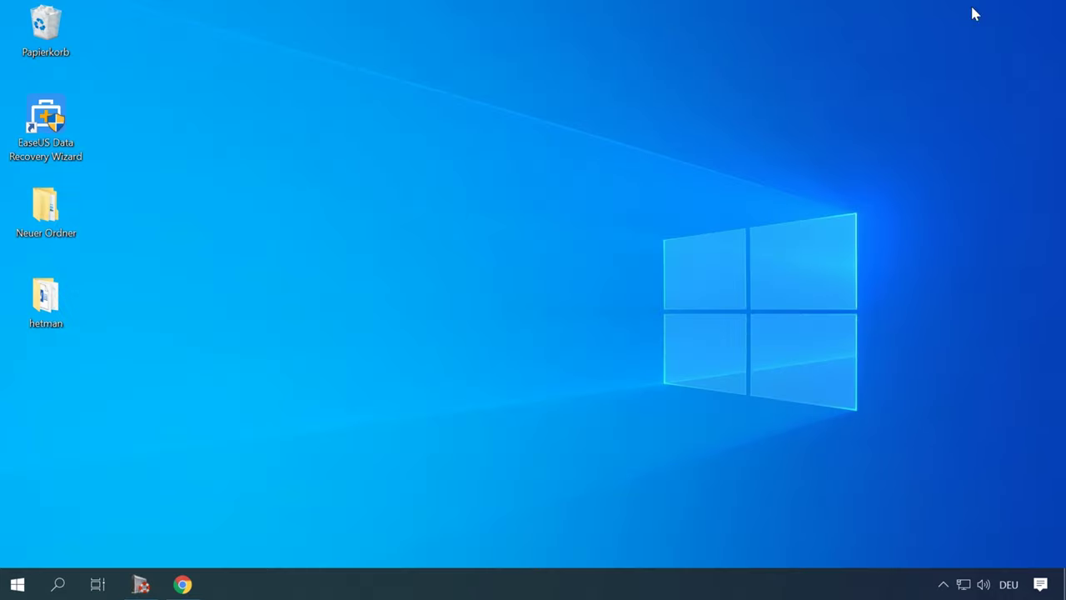
{"action": "double_click", "coordinate": [55, 298]}
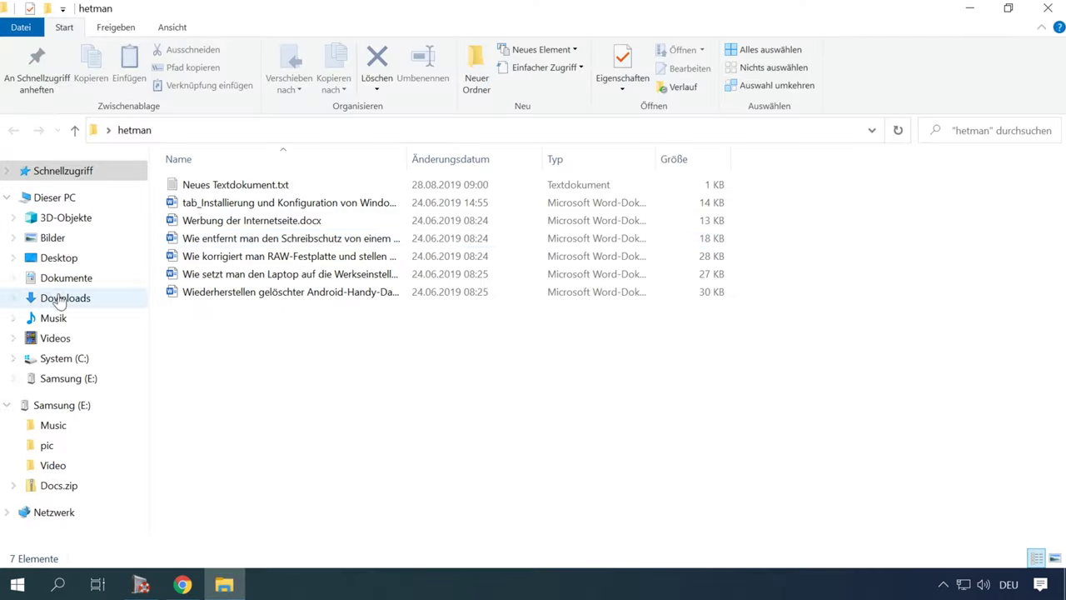
{"action": "double_click", "coordinate": [226, 239]}
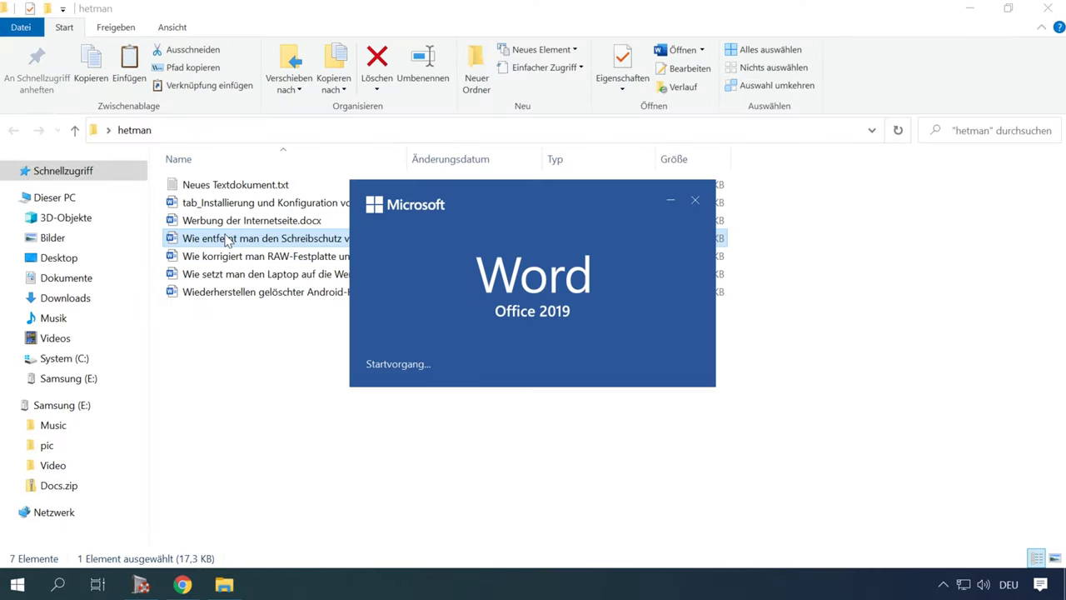
{"action": "scroll", "coordinate": [348, 245], "scroll_direction": "down", "scroll_amount": 3}
{"action": "scroll", "coordinate": [348, 244], "scroll_direction": "up", "scroll_amount": 3}
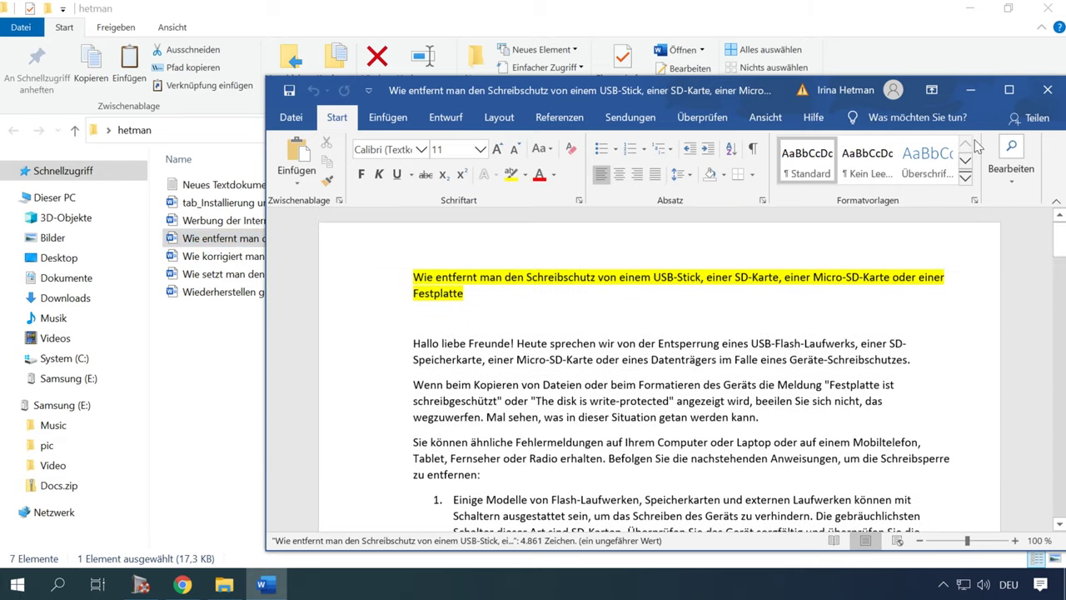
{"action": "left_click", "coordinate": [1052, 90]}
- Switch back to Hetman Partition Recovery, view the image file creation options for Samsung (E:), and close them without saving
{"action": "left_click", "coordinate": [141, 584]}
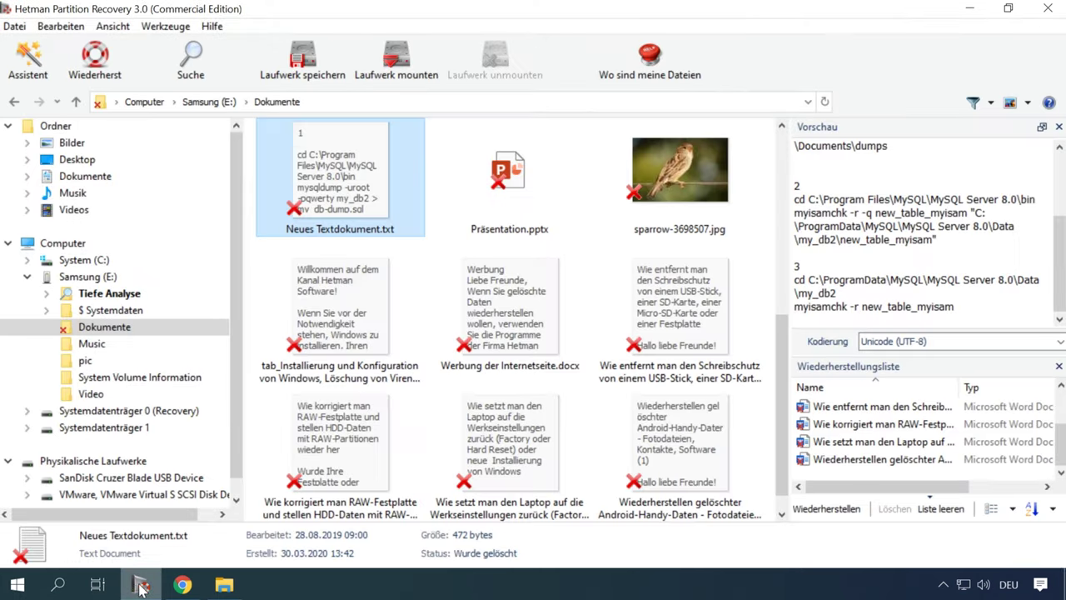
{"action": "left_click", "coordinate": [87, 277]}
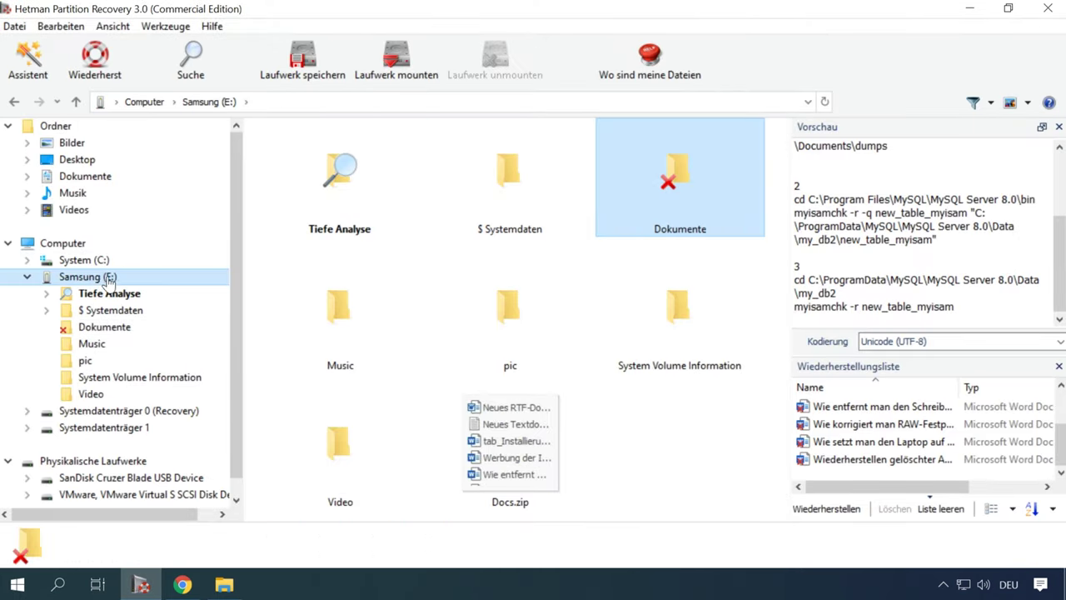
{"action": "left_click", "coordinate": [304, 67]}
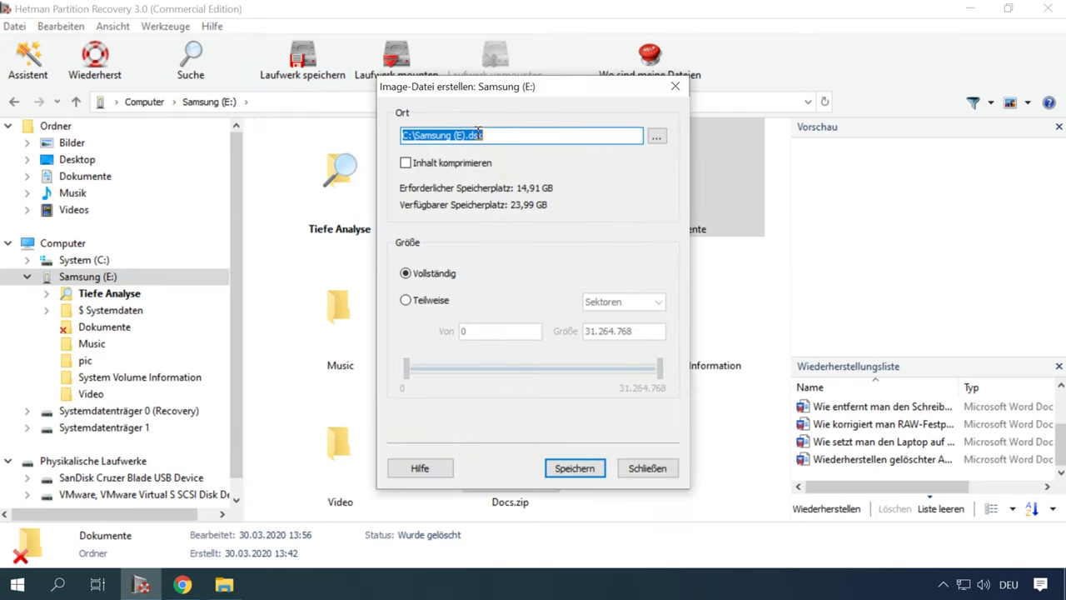
{"action": "left_click", "coordinate": [647, 469]}
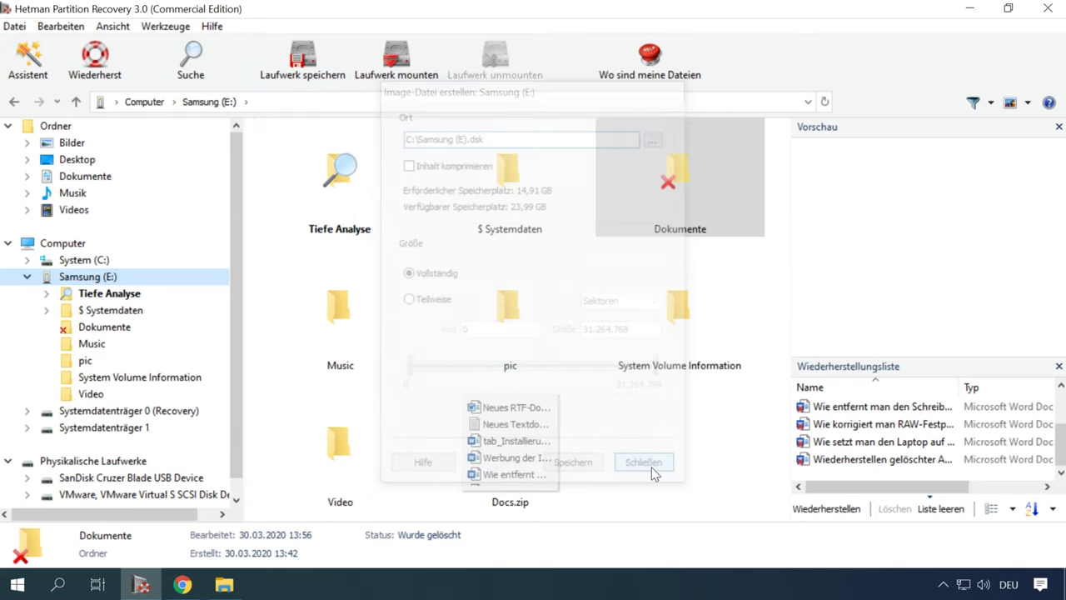
- View the drive image mounting dialog for the Desktop folder, including the supported image formats and the Alle Dateien filter, and cancel it
{"action": "left_click", "coordinate": [421, 71]}
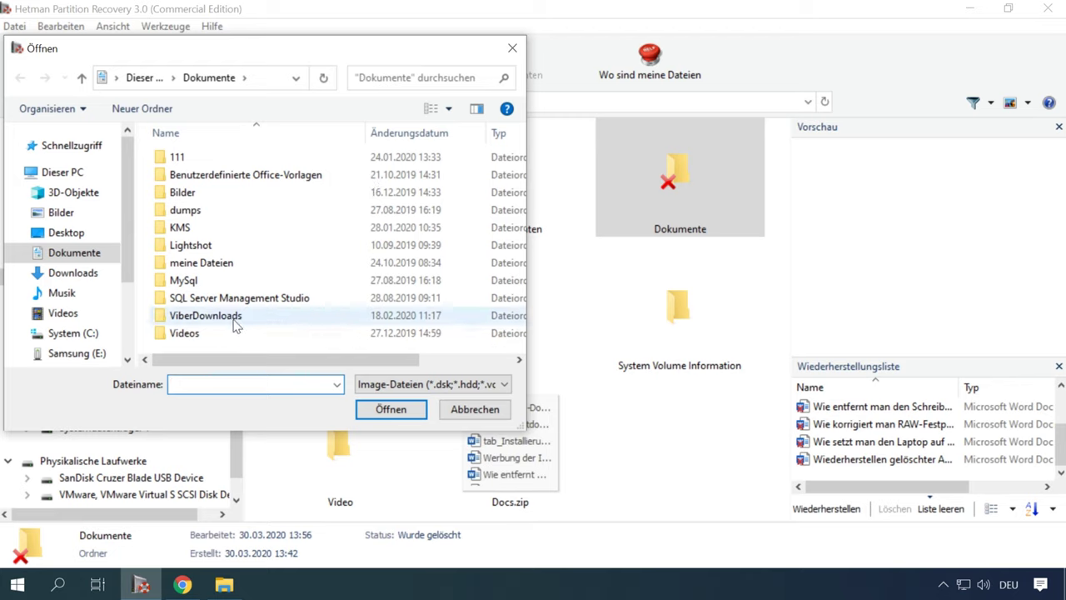
{"action": "left_click", "coordinate": [67, 233]}
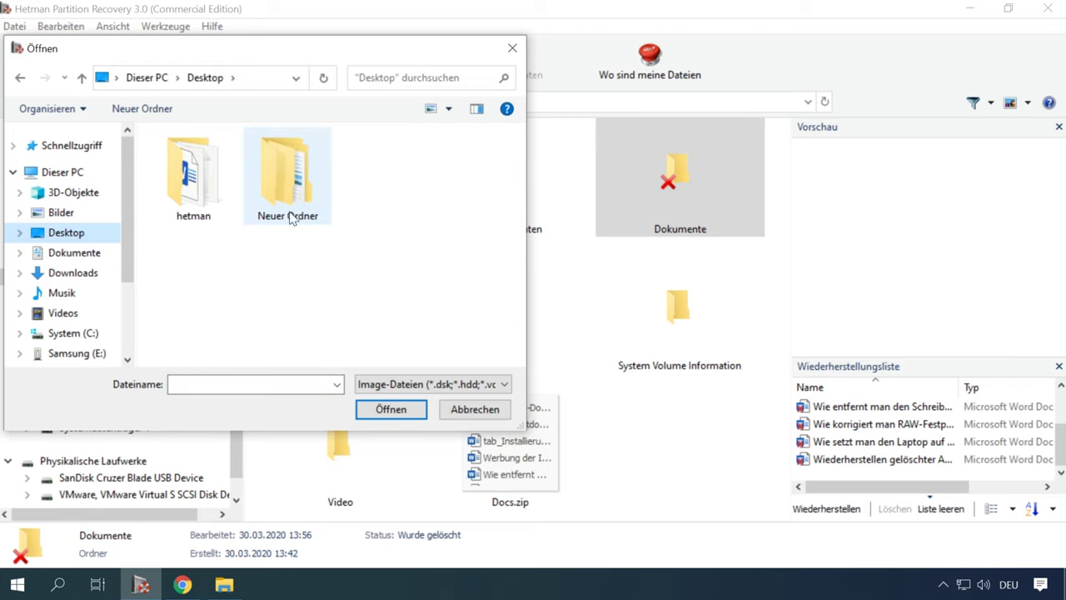
{"action": "left_click", "coordinate": [454, 385]}
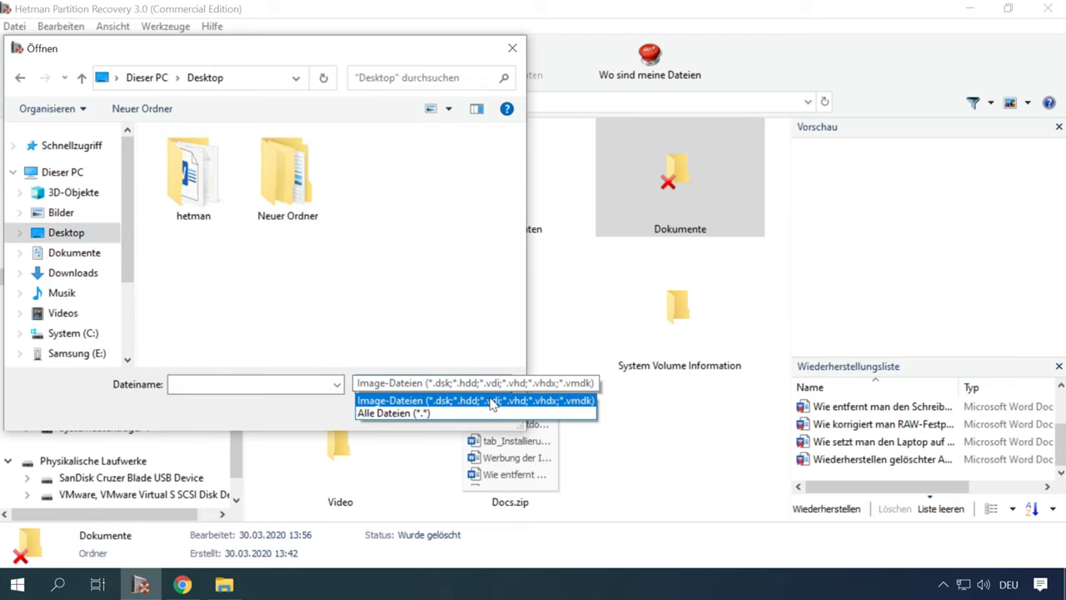
{"action": "left_click", "coordinate": [408, 414]}
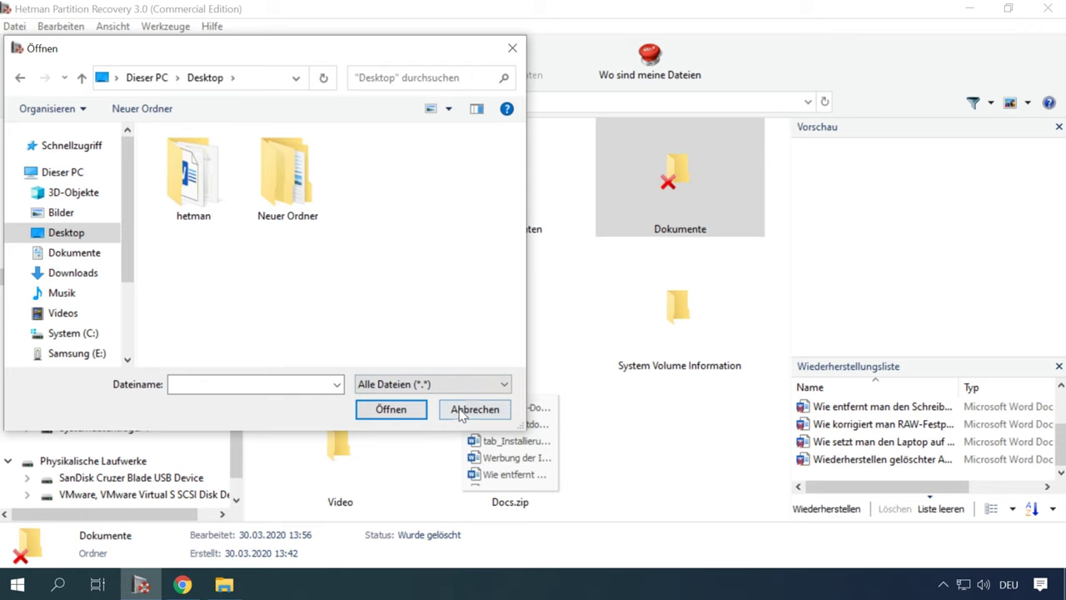
{"action": "left_click", "coordinate": [460, 410]}
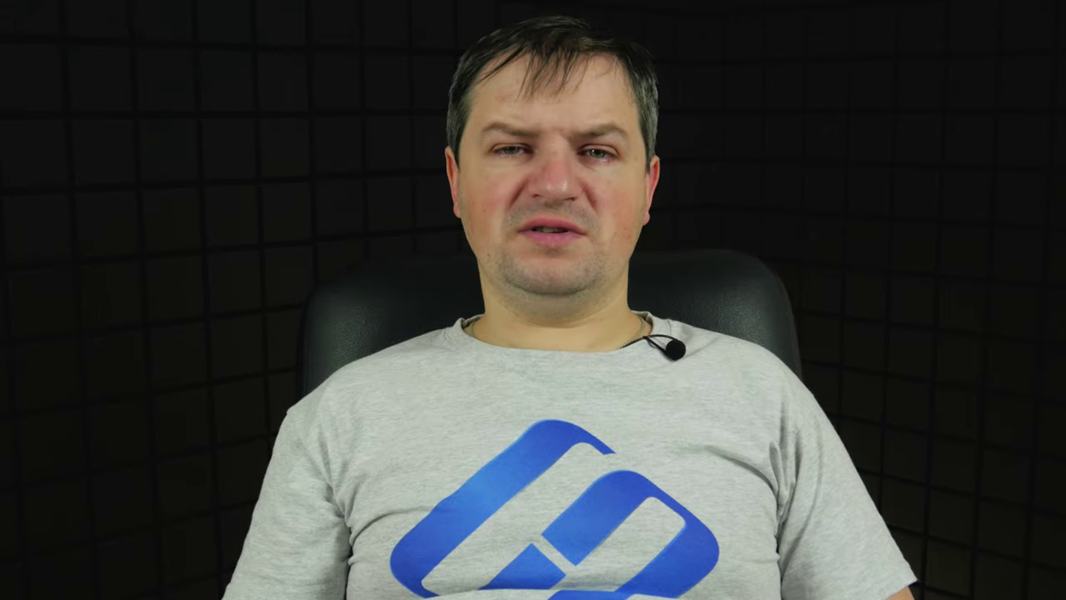